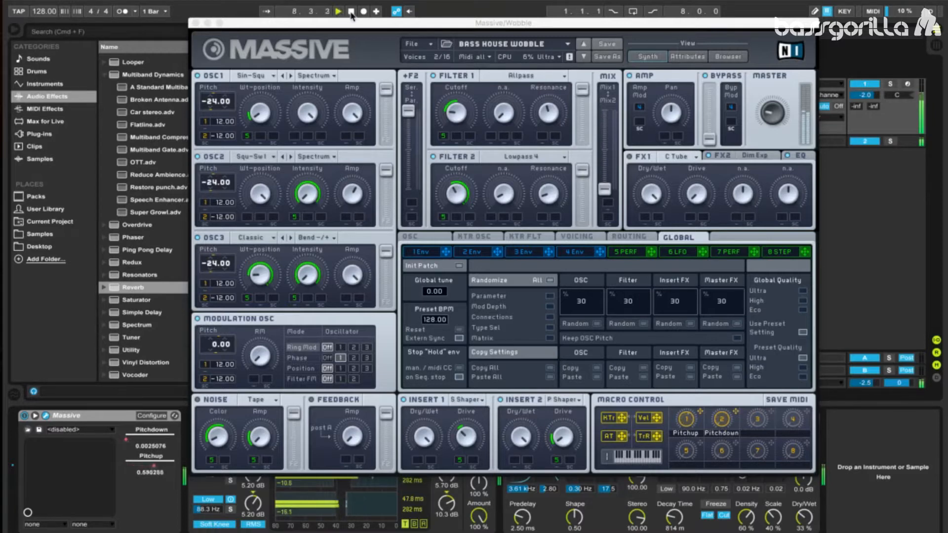
# - Stop playback and start a new, empty sound in Massive
pyautogui.click(350, 11)
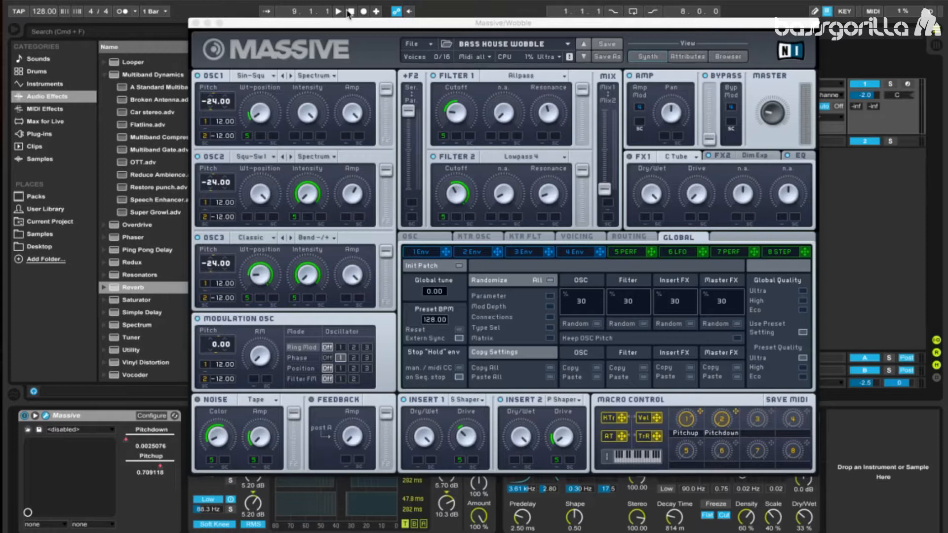
pyautogui.click(418, 44)
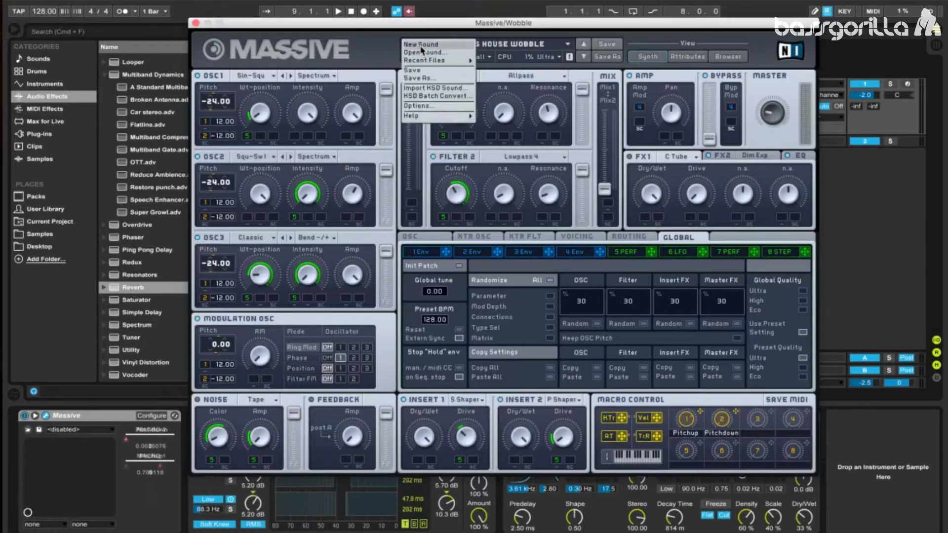
pyautogui.click(421, 44)
# - Delete OTT and the other audio effects that follow Massive in the track's device chain
pyautogui.moveTo(320, 23); pyautogui.dragTo(592, 32)
pyautogui.click(225, 422)
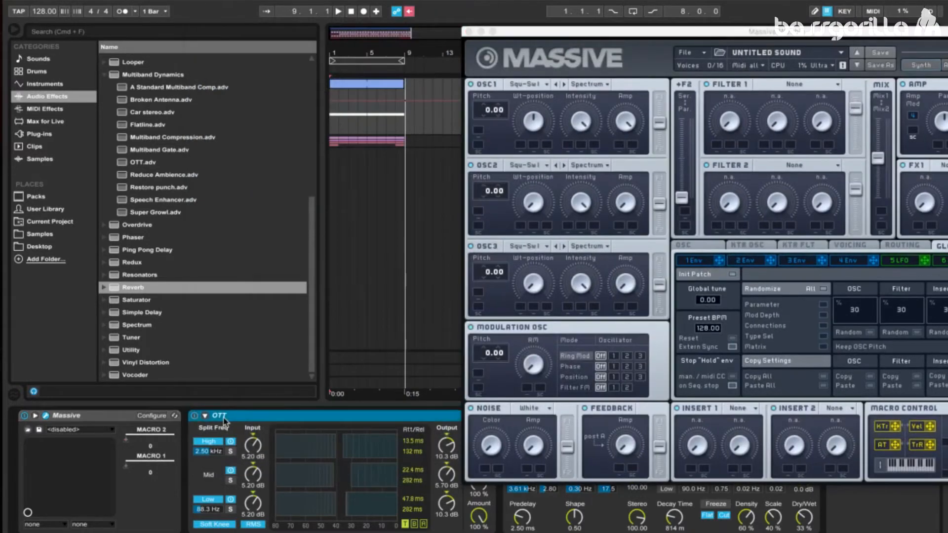
pyautogui.press('Delete')
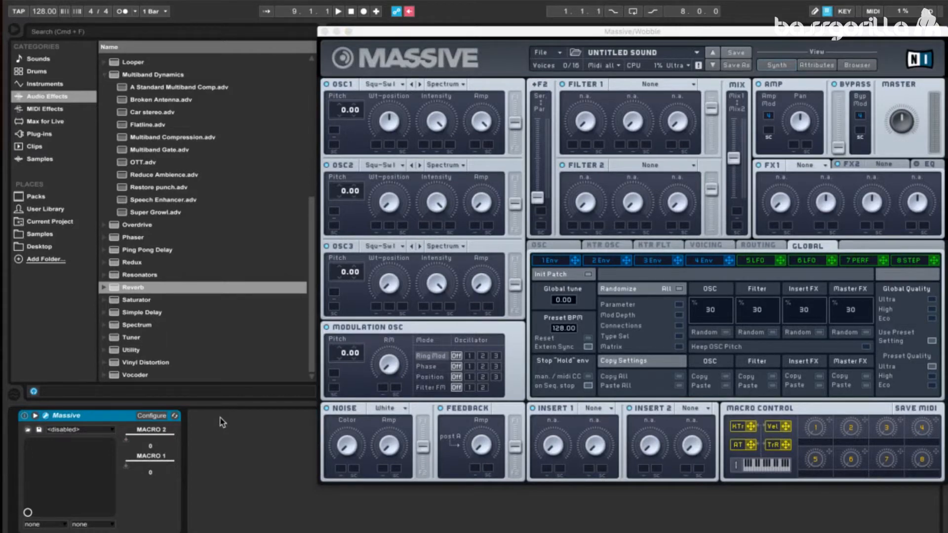
# - Shape envelope 4 with a shorter attack and release and the decay level raised to maximum
pyautogui.click(703, 260)
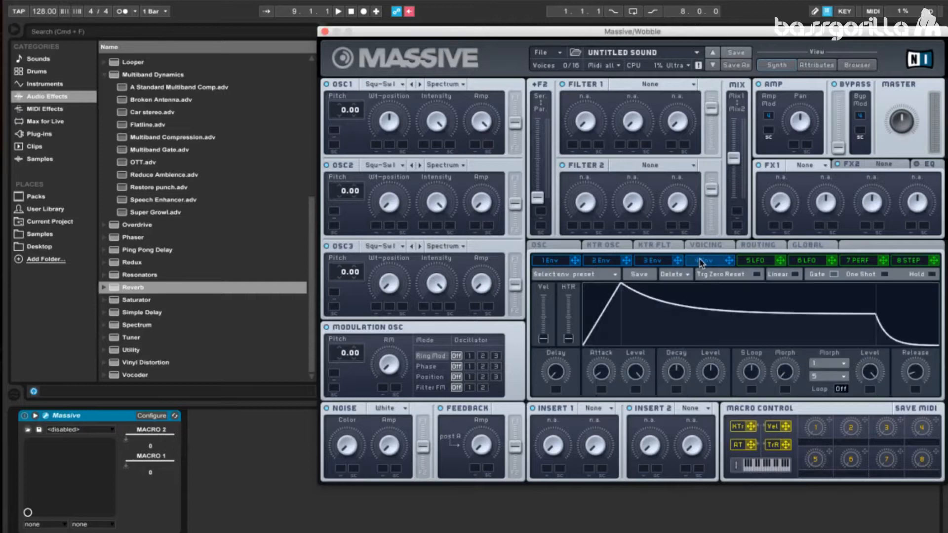
pyautogui.moveTo(603, 365); pyautogui.dragTo(601, 396)
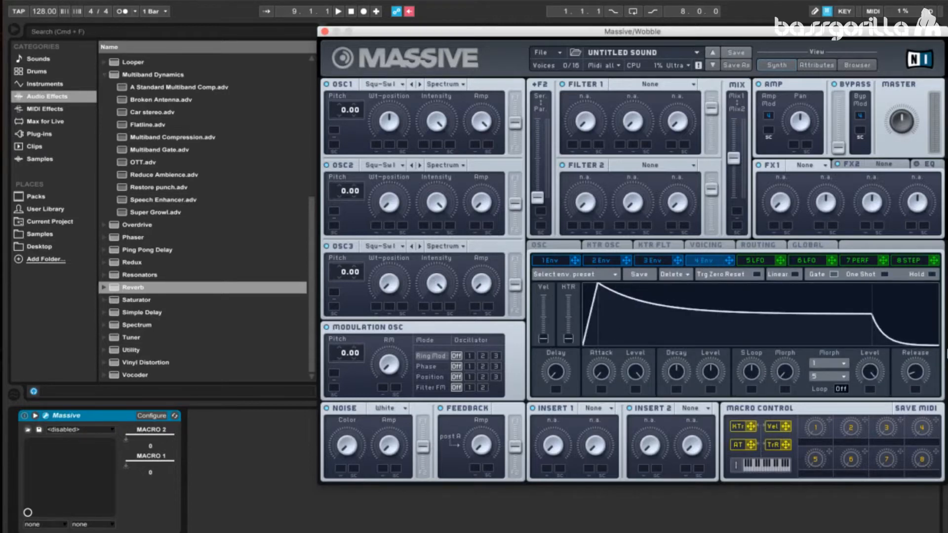
pyautogui.moveTo(916, 373); pyautogui.dragTo(915, 392)
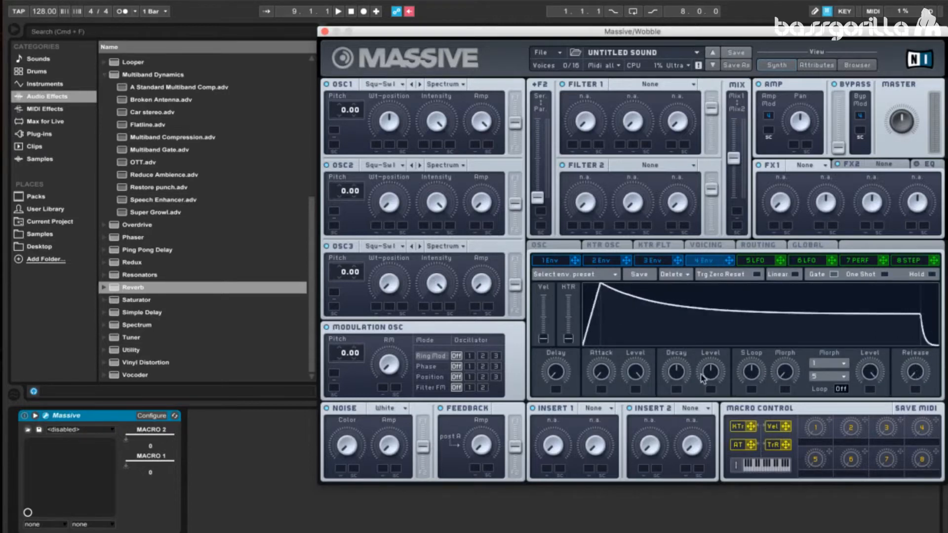
pyautogui.moveTo(708, 380); pyautogui.dragTo(709, 360)
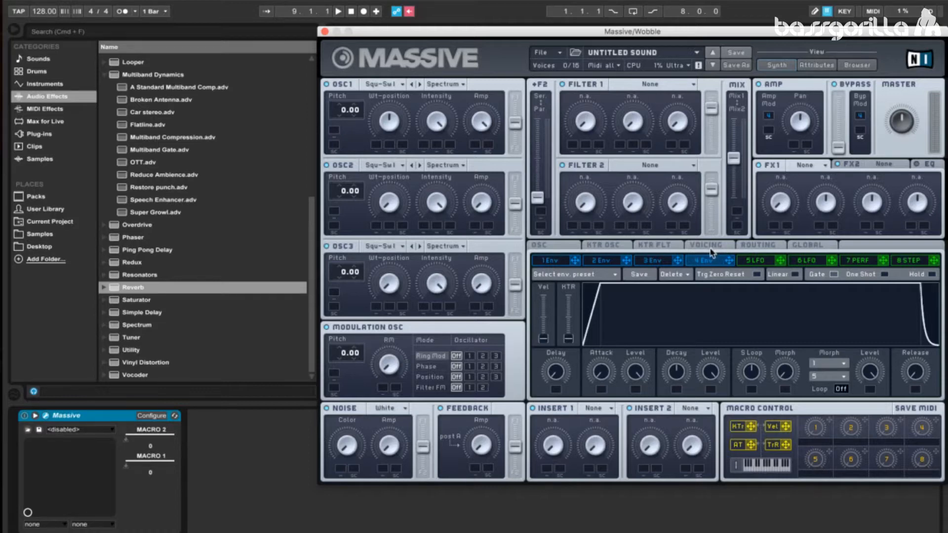
# - Set OSC1 to the Sin-Square wavetable with Wt-position at minimum, and assign modulator 5 to that position
pyautogui.click(400, 84)
pyautogui.click(444, 141)
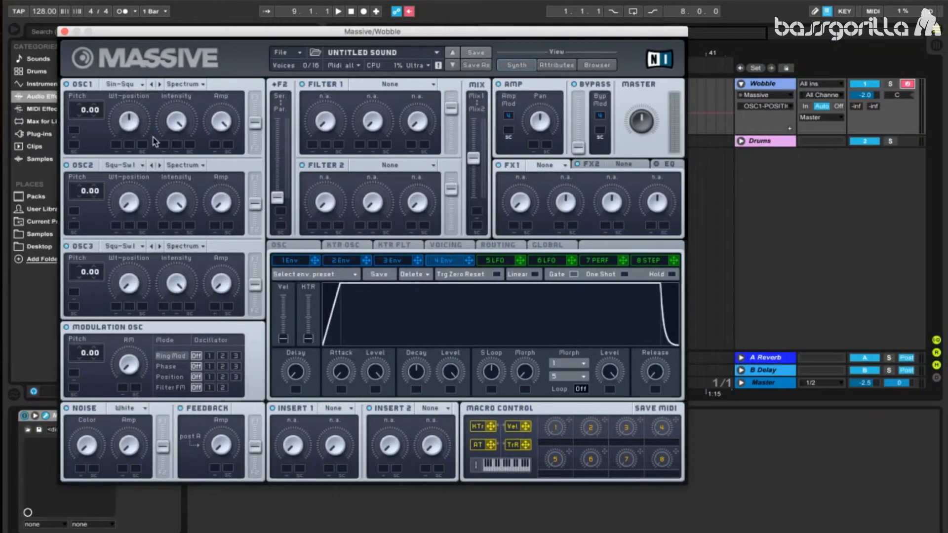
pyautogui.moveTo(131, 122); pyautogui.dragTo(136, 180)
pyautogui.moveTo(520, 260); pyautogui.dragTo(117, 144)
# - Change modulator 5 from an LFO to a Performer
pyautogui.click(495, 260)
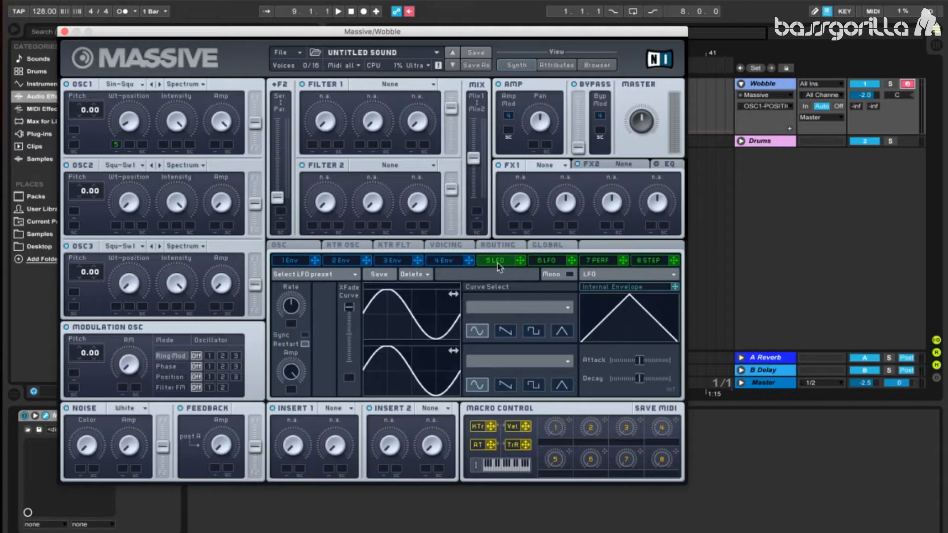
pyautogui.click(598, 275)
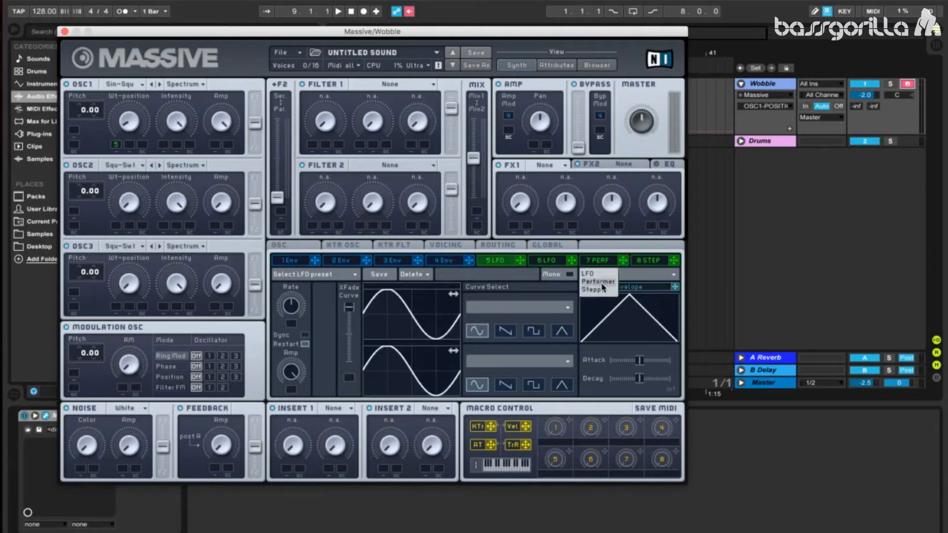
pyautogui.click(598, 282)
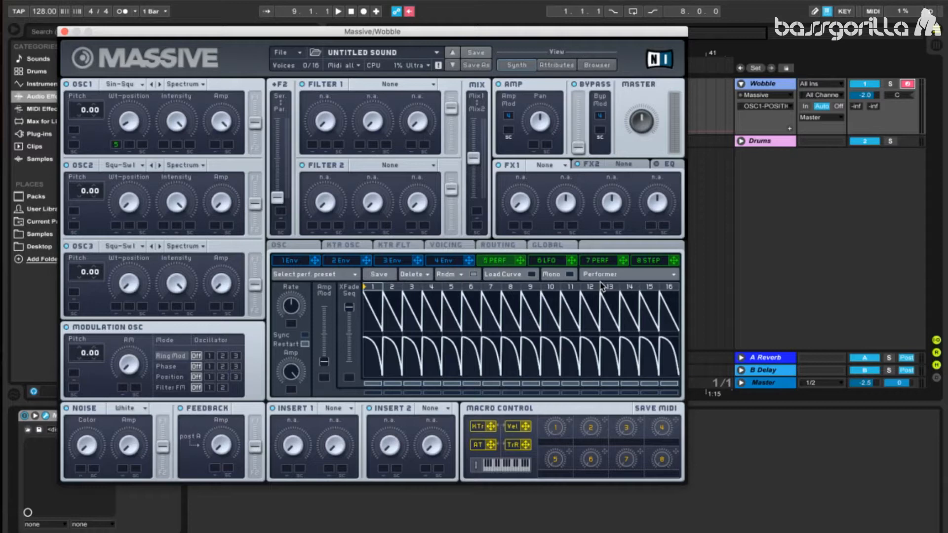
pyautogui.click(530, 274)
pyautogui.click(530, 274)
# - Load the user preset Bass House into modulator 5 and give it a small upward range on OSC1's Wt-position
pyautogui.click(350, 274)
pyautogui.moveTo(278, 283)
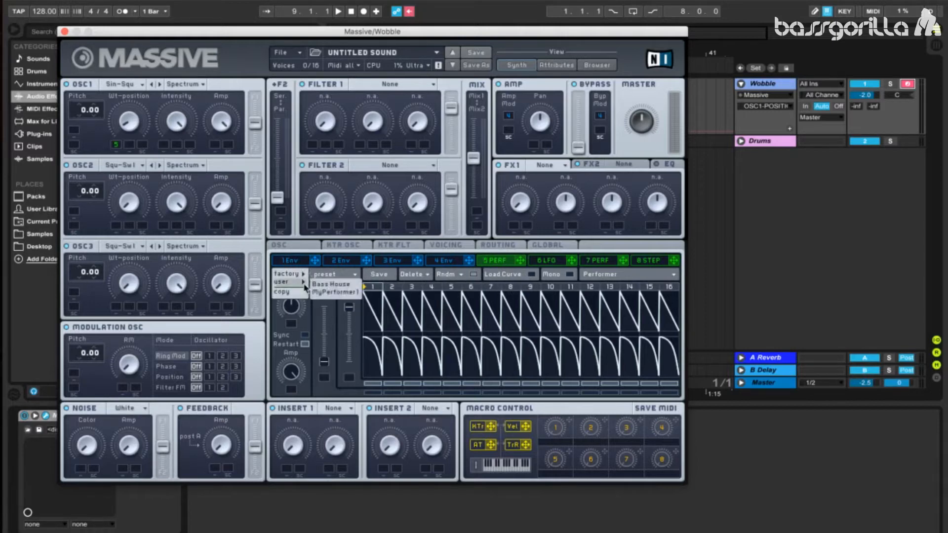
pyautogui.click(330, 285)
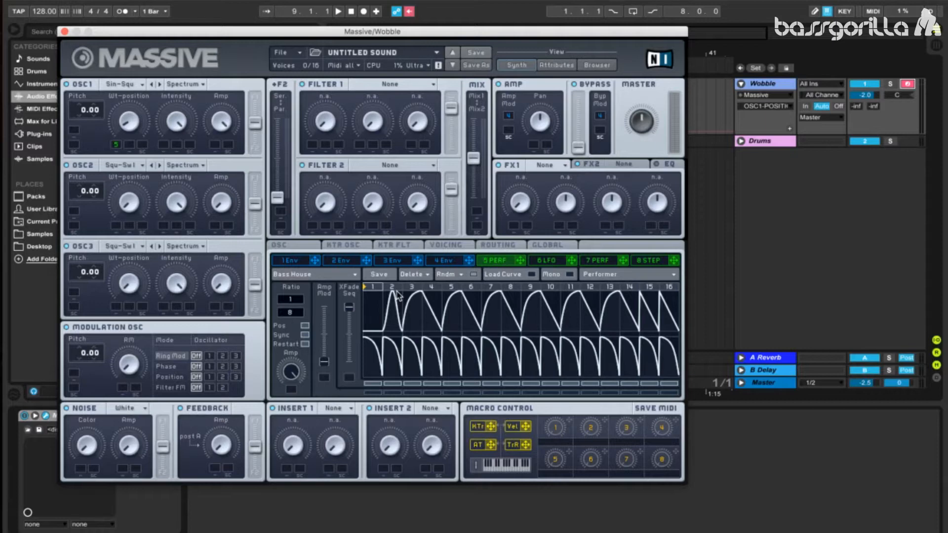
pyautogui.moveTo(117, 147)
pyautogui.mouseDown()
pyautogui.moveTo(122, 126)
pyautogui.moveTo(120, 134)
pyautogui.mouseUp()
# - Turn OSC2's Wt-position fully up and raise its Amp to slightly past halfway
pyautogui.moveTo(142, 188); pyautogui.dragTo(129, 205)
pyautogui.moveTo(137, 160); pyautogui.dragTo(177, 38)
pyautogui.moveTo(232, 213); pyautogui.dragTo(237, 145)
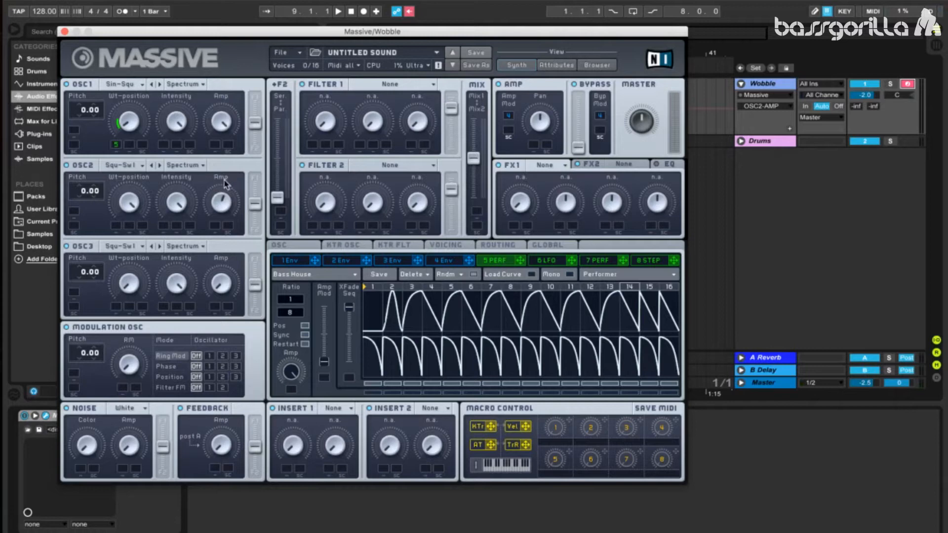
# - Turn OSC2's Intensity down to minimum and modulate it over the full range with modulator 5
pyautogui.moveTo(185, 203); pyautogui.dragTo(186, 308)
pyautogui.moveTo(522, 263); pyautogui.dragTo(163, 228)
pyautogui.moveTo(163, 228); pyautogui.dragTo(169, 175)
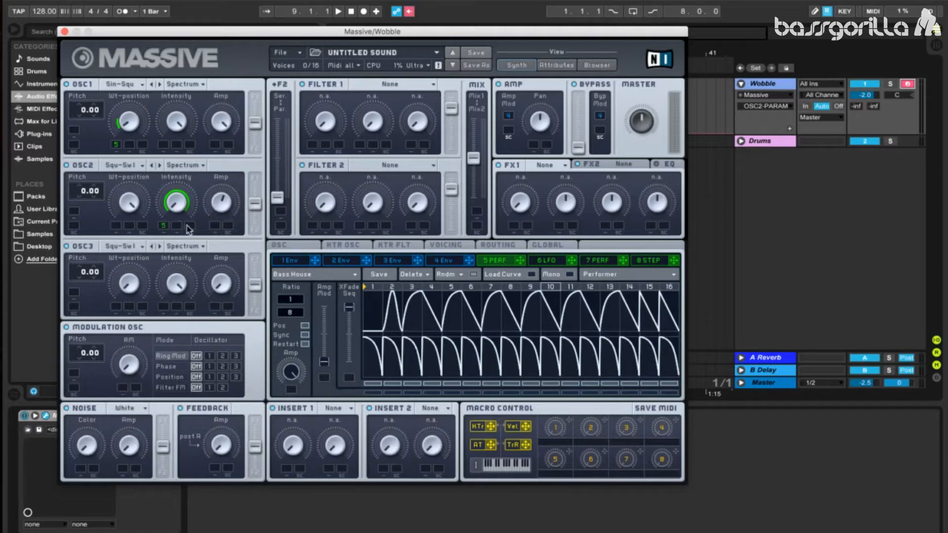
# - Set OSC3 to the Classic wavetable and turn its Amp fully up
pyautogui.click(133, 246)
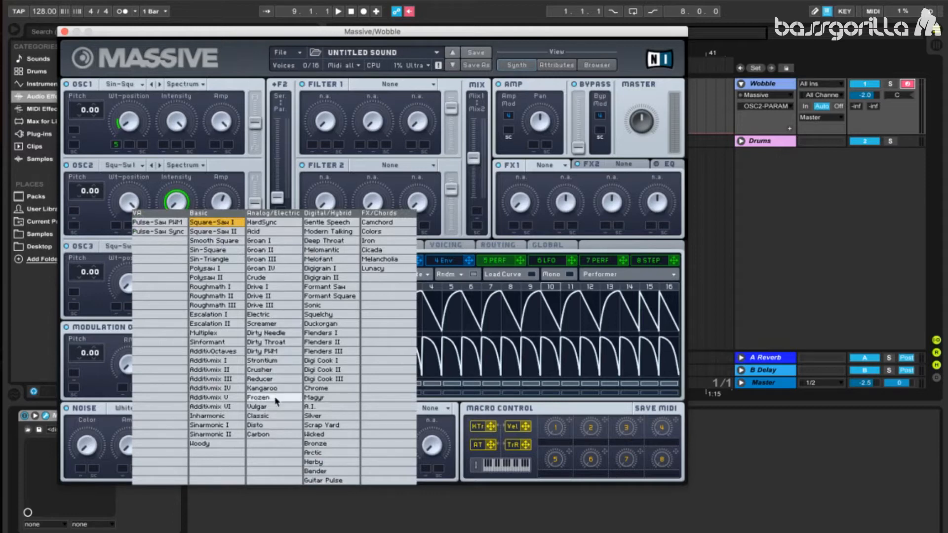
pyautogui.click(270, 420)
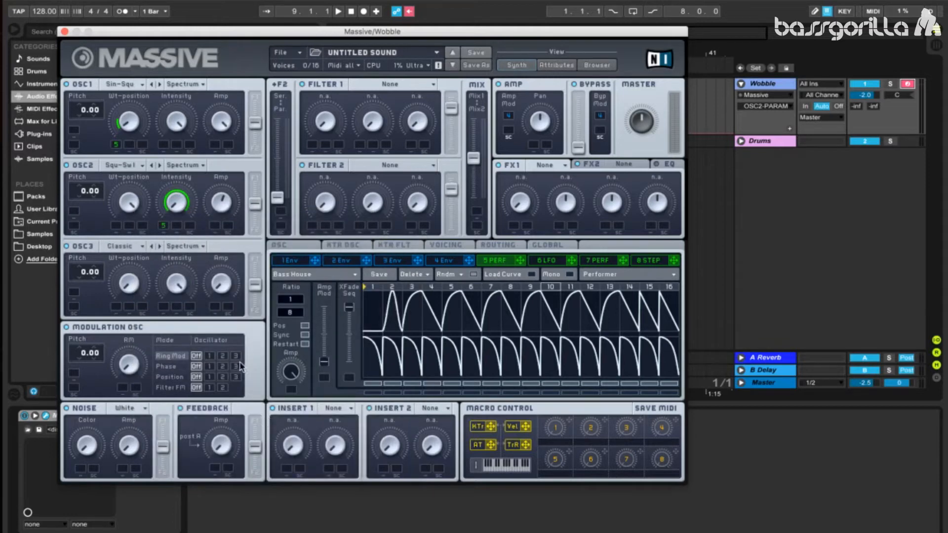
pyautogui.moveTo(224, 291); pyautogui.dragTo(352, 55)
# - Set OSC3's Wt-position low and its Intensity to minimum, modulating both over a wide range with modulator 5
pyautogui.moveTo(129, 263); pyautogui.dragTo(131, 267)
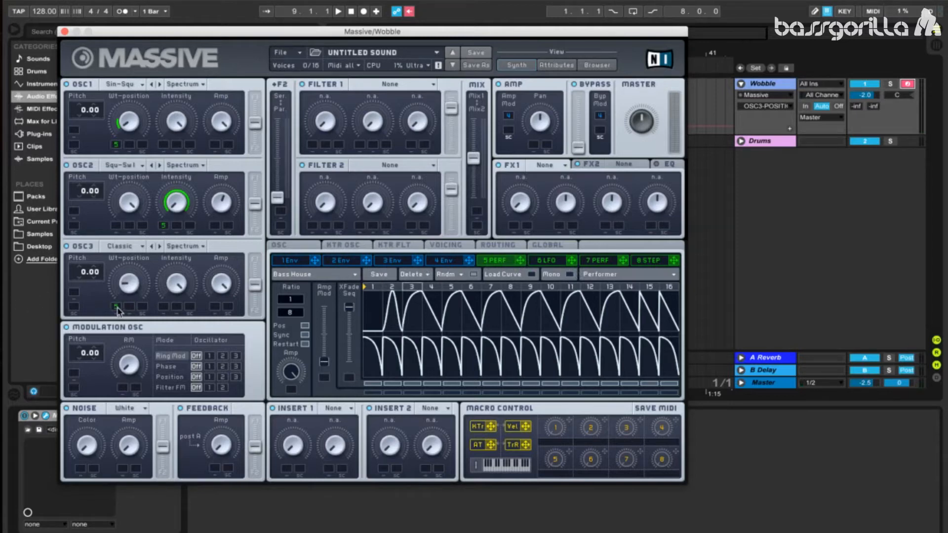
pyautogui.moveTo(115, 306); pyautogui.dragTo(125, 251)
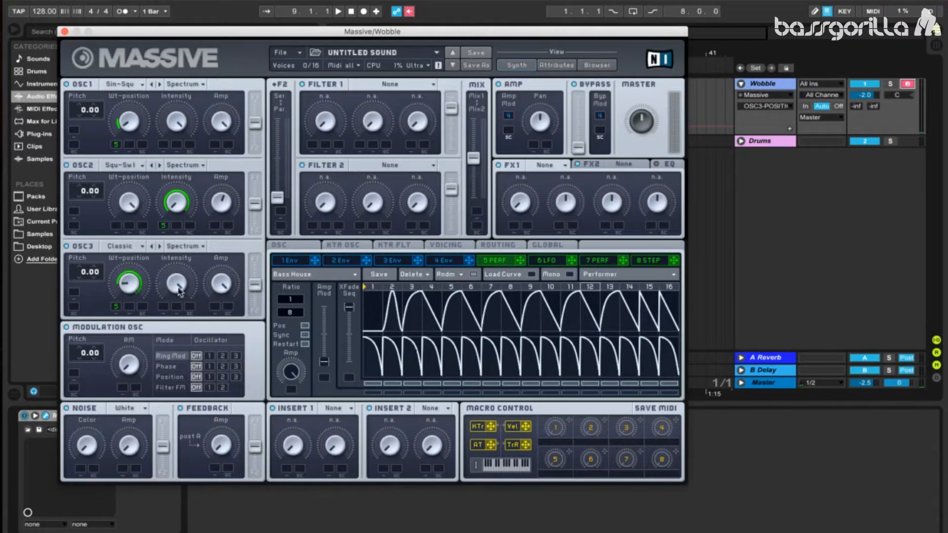
pyautogui.moveTo(180, 281); pyautogui.dragTo(174, 442)
pyautogui.moveTo(520, 260); pyautogui.dragTo(159, 202)
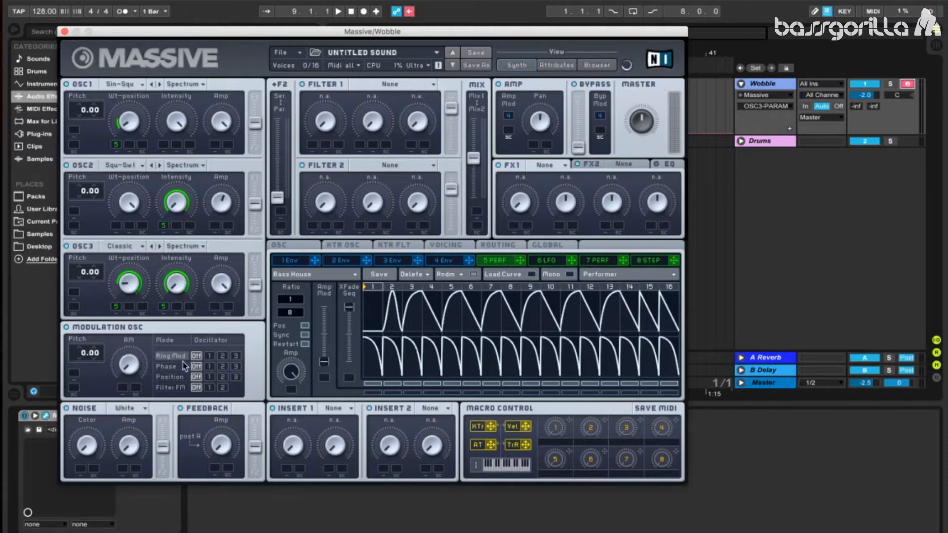
# - Apply the modulation oscillator's Phase mode to oscillator 1 with modulator 5 driving the amount, and lower the master volume
pyautogui.click(209, 367)
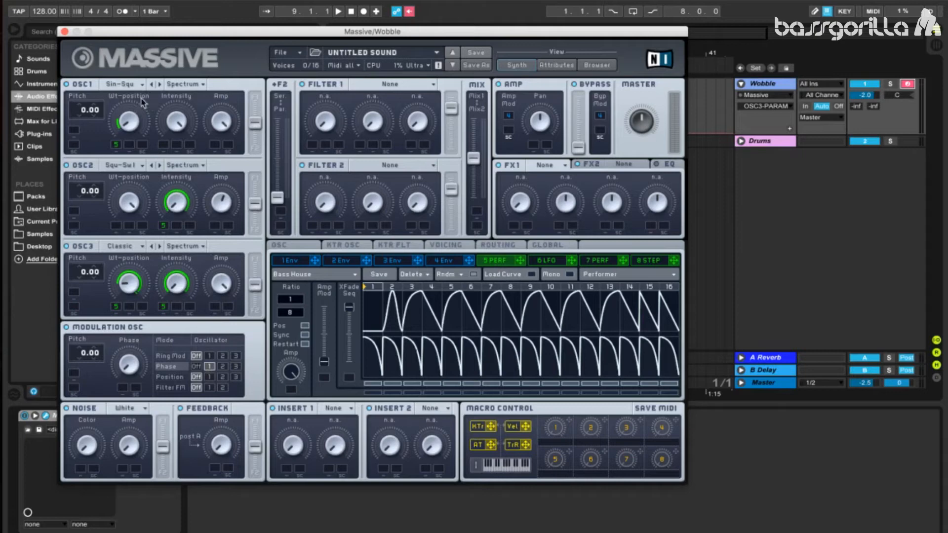
pyautogui.click(139, 367)
pyautogui.moveTo(634, 132); pyautogui.dragTo(636, 143)
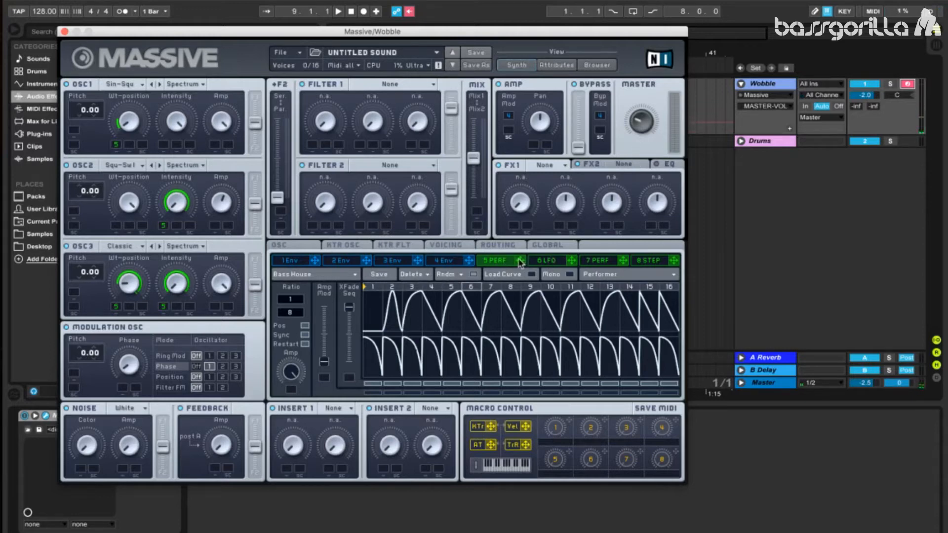
pyautogui.moveTo(519, 264); pyautogui.dragTo(123, 389)
pyautogui.moveTo(122, 389); pyautogui.dragTo(131, 363)
# - Raise the Unisono voice count to 2 in the voicing settings
pyautogui.click(447, 246)
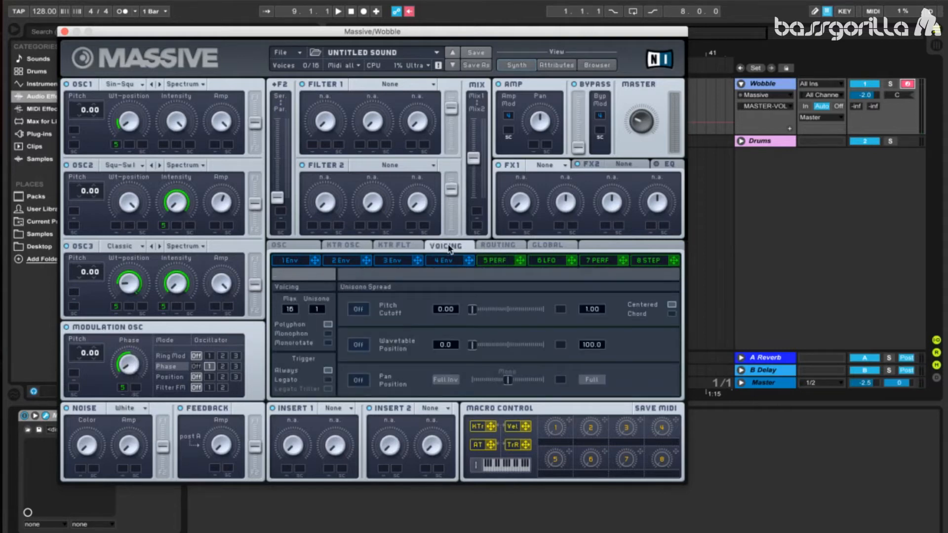
pyautogui.moveTo(320, 310); pyautogui.dragTo(321, 307)
# - Enable Restart via Gate for the oscillator phases and offset Osc2 to about 15 and Osc3 to about 270 degrees
pyautogui.click(298, 247)
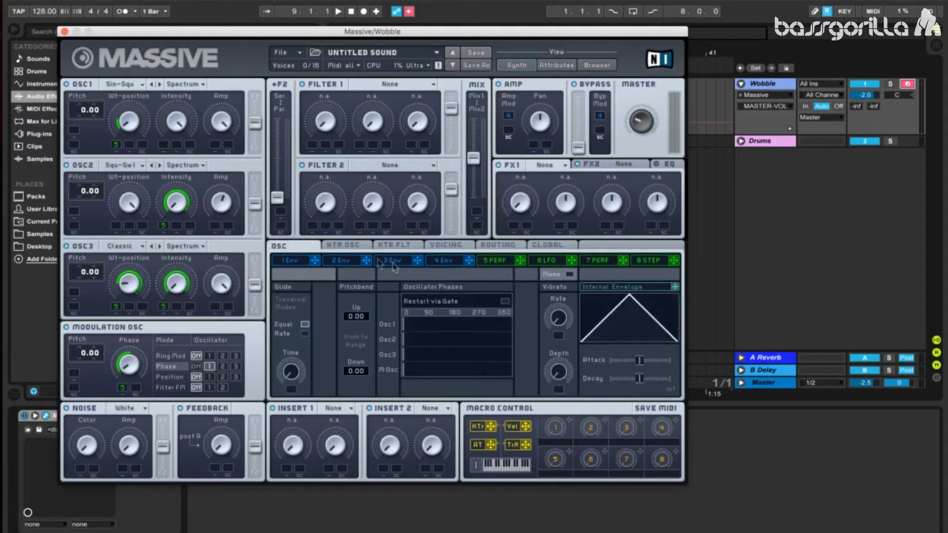
pyautogui.click(504, 301)
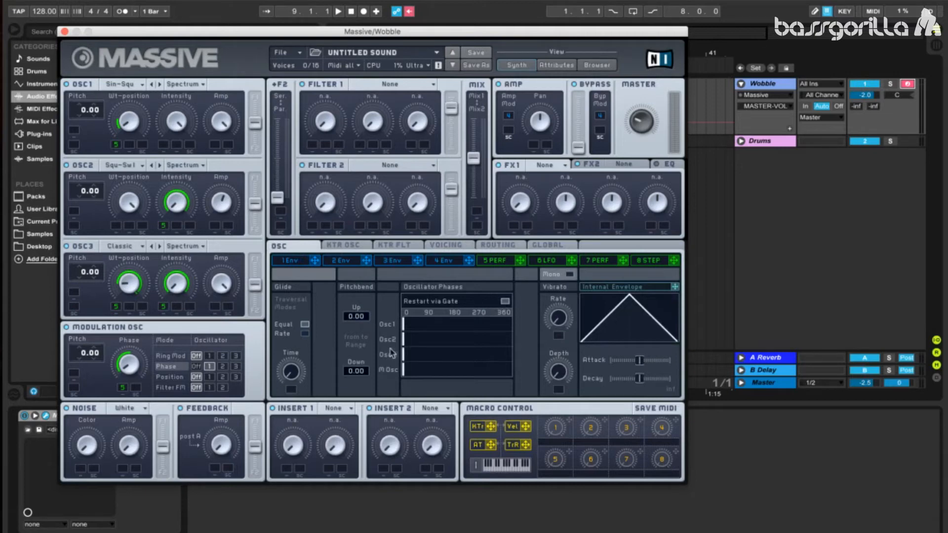
pyautogui.moveTo(404, 341); pyautogui.dragTo(409, 342)
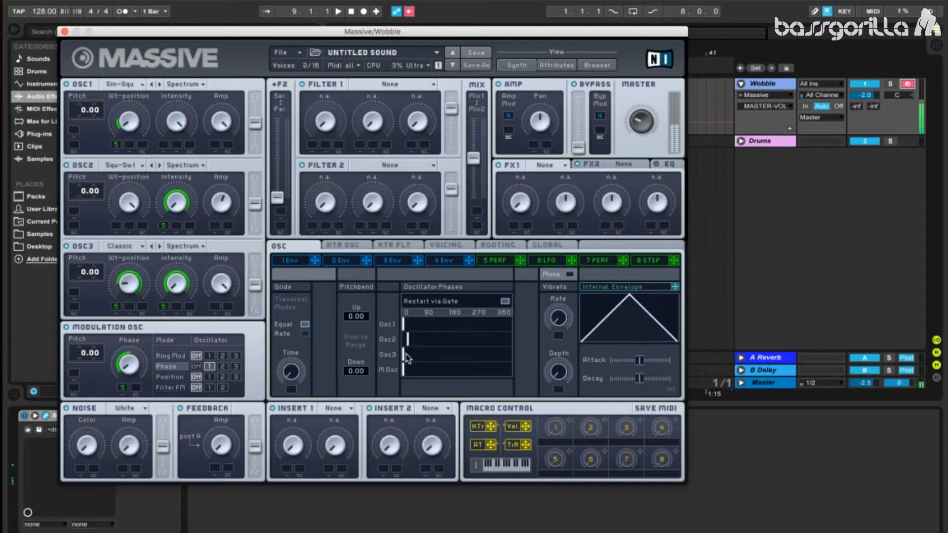
pyautogui.moveTo(408, 353); pyautogui.dragTo(484, 368)
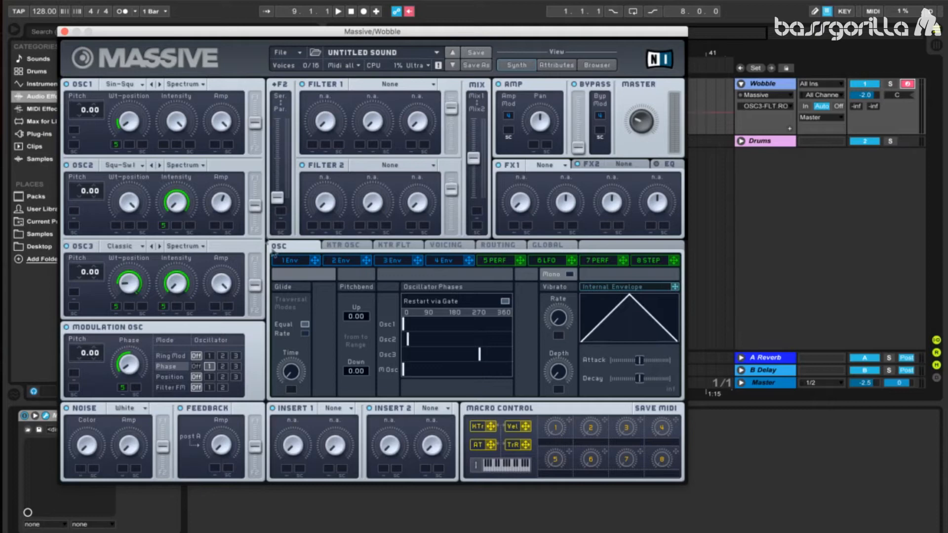
# - Route all three oscillators fully into Filter 1 and set that filter's type to Allpass
pyautogui.moveTo(256, 288); pyautogui.dragTo(267, 139)
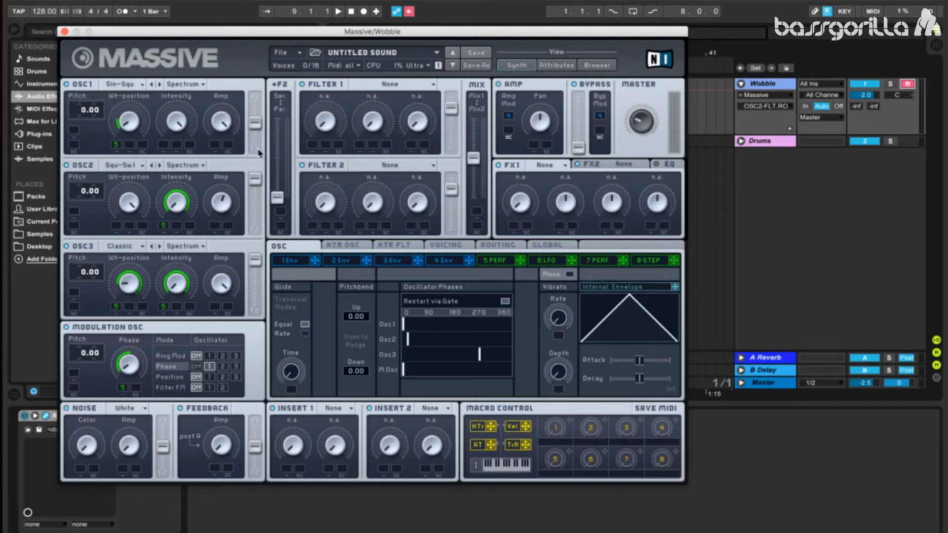
pyautogui.moveTo(257, 151); pyautogui.dragTo(262, 119)
pyautogui.click(375, 84)
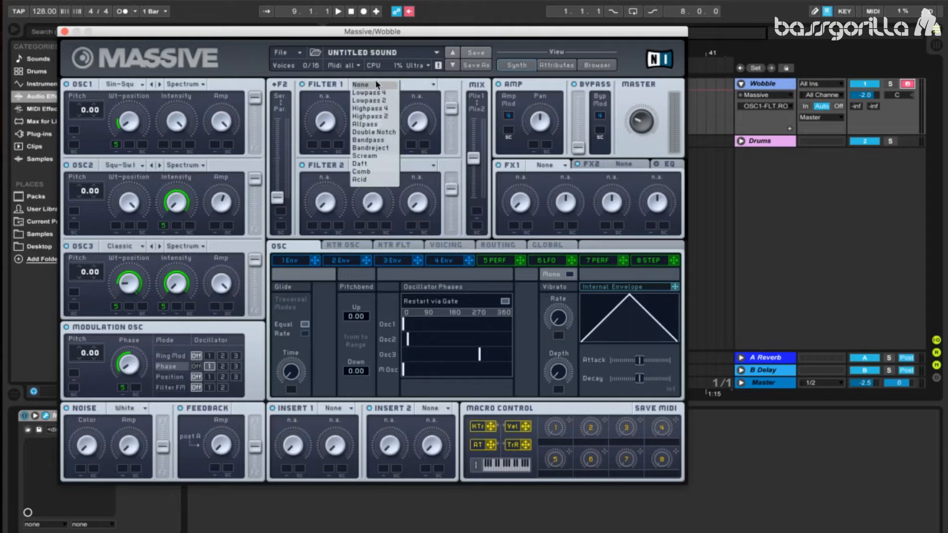
pyautogui.click(378, 126)
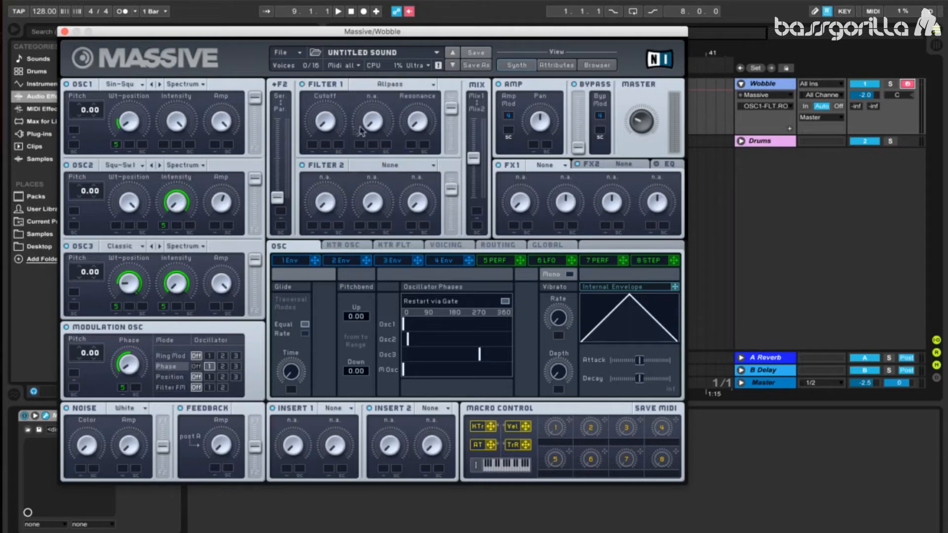
# - Raise Filter 1's Cutoff and Resonance, and modulate the Cutoff upward over a small range with modulator 5
pyautogui.moveTo(335, 129); pyautogui.dragTo(337, 93)
pyautogui.moveTo(520, 260); pyautogui.dragTo(314, 128)
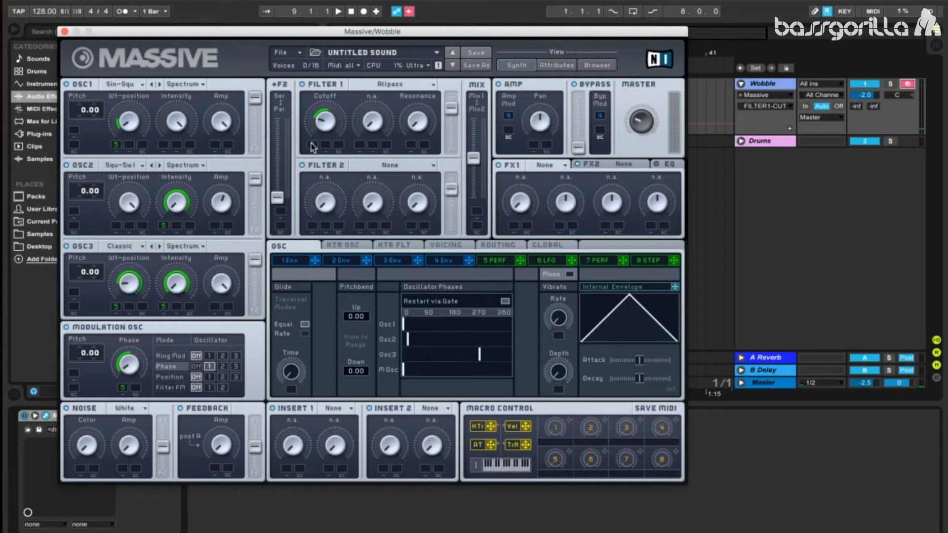
pyautogui.moveTo(423, 124); pyautogui.dragTo(429, 86)
# - Set Filter 2 to Lowpass 4 and run the filters in series, with the output mix fully on Mix2
pyautogui.click(360, 164)
pyautogui.click(365, 175)
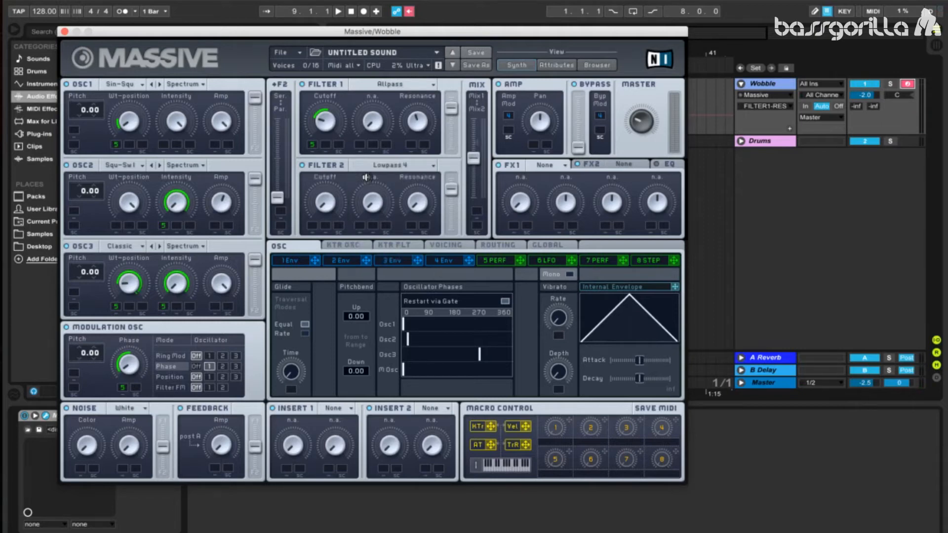
pyautogui.moveTo(474, 133); pyautogui.dragTo(492, 218)
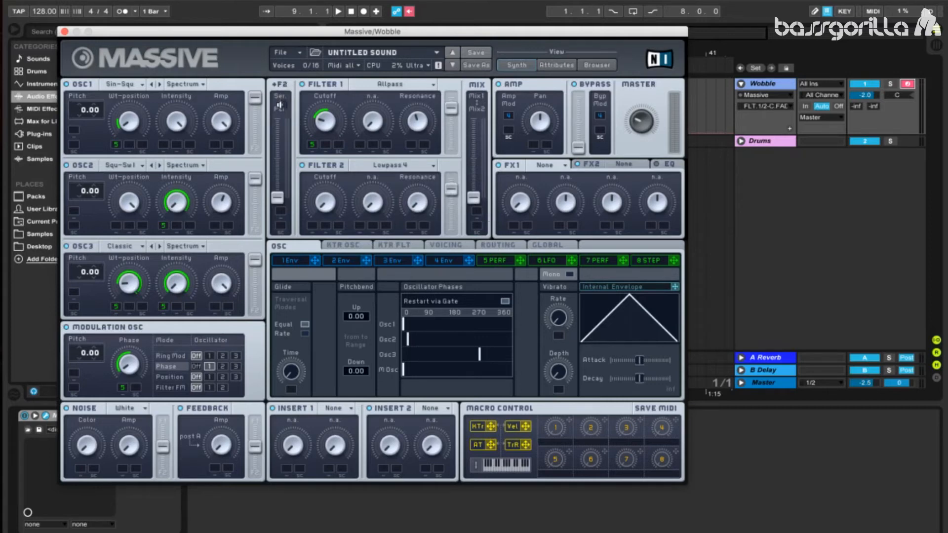
pyautogui.moveTo(279, 170); pyautogui.dragTo(285, 56)
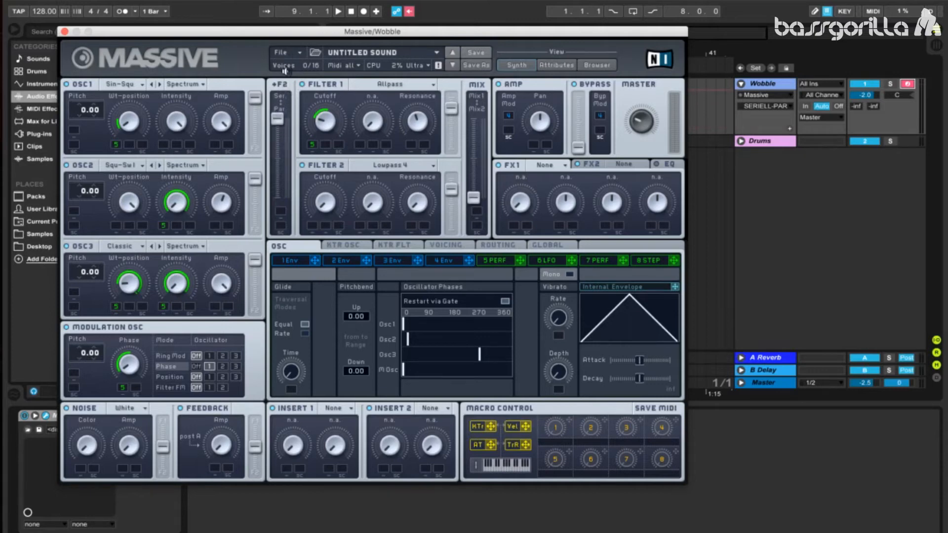
# - Adjust Filter 2's Cutoff, modulate it upward over a wide range with modulator 5, and fine-tune the filter's Resonance
pyautogui.click(326, 202)
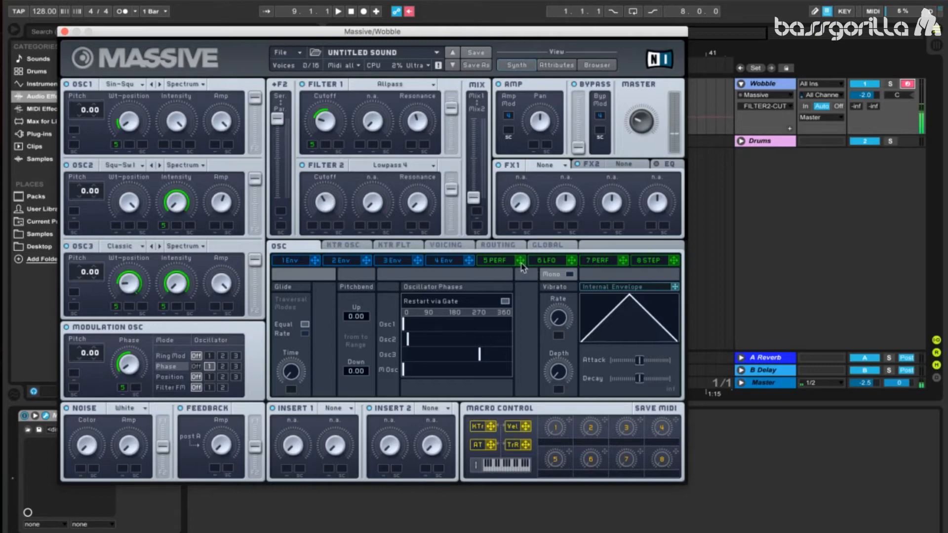
pyautogui.moveTo(520, 260); pyautogui.dragTo(311, 228)
pyautogui.moveTo(311, 228); pyautogui.dragTo(314, 221)
pyautogui.moveTo(425, 201)
pyautogui.mouseDown()
pyautogui.moveTo(426, 186)
pyautogui.moveTo(419, 208)
pyautogui.mouseUp()
# - Set Insert 1 to Sine Shaper with full Dry/Wet and some Drive, and modulate the Drive with modulator 5
pyautogui.click(340, 408)
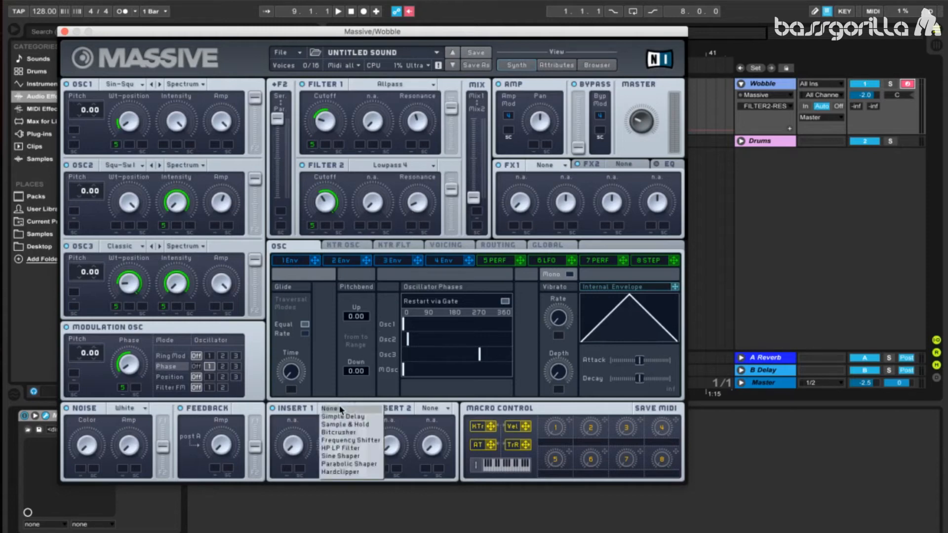
pyautogui.click(351, 455)
pyautogui.moveTo(291, 448); pyautogui.dragTo(293, 429)
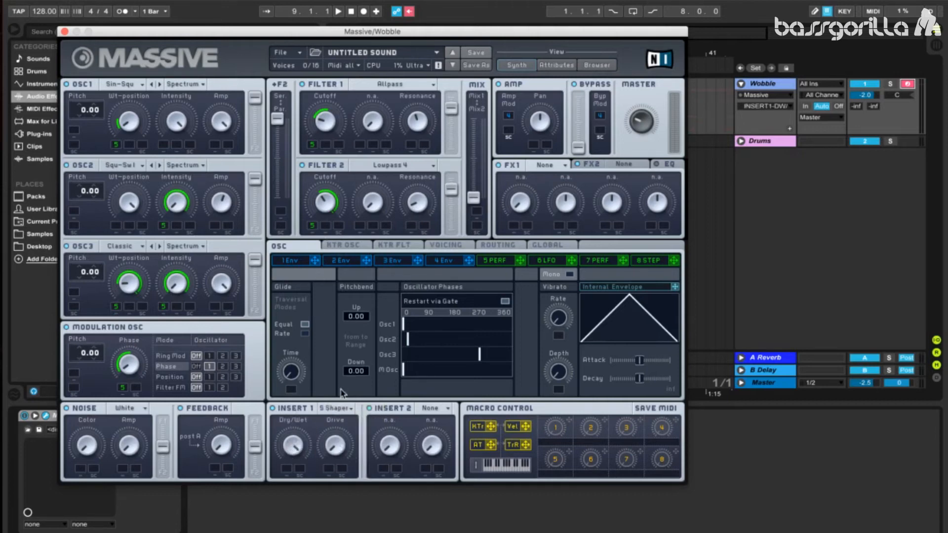
pyautogui.moveTo(346, 436); pyautogui.dragTo(348, 404)
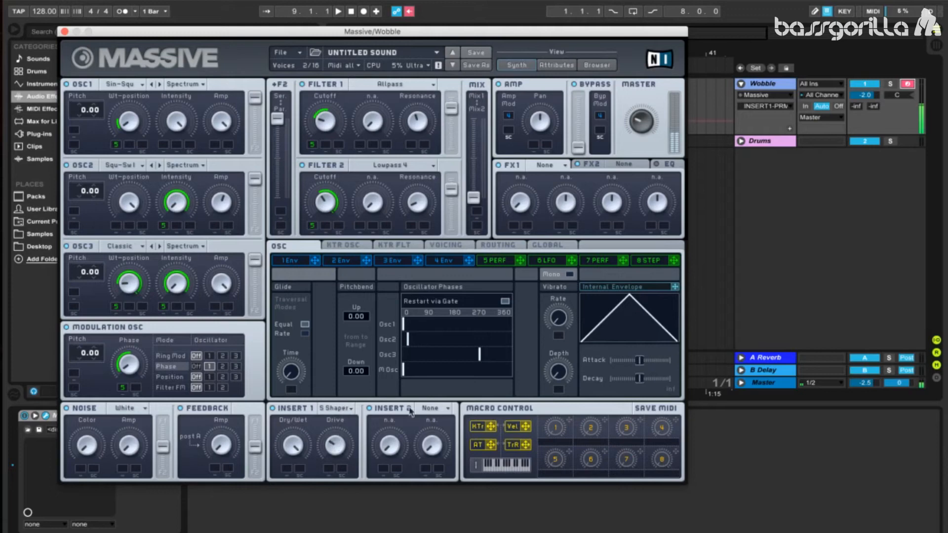
pyautogui.moveTo(519, 260)
pyautogui.mouseDown()
pyautogui.moveTo(328, 471)
pyautogui.moveTo(335, 448)
pyautogui.mouseUp()
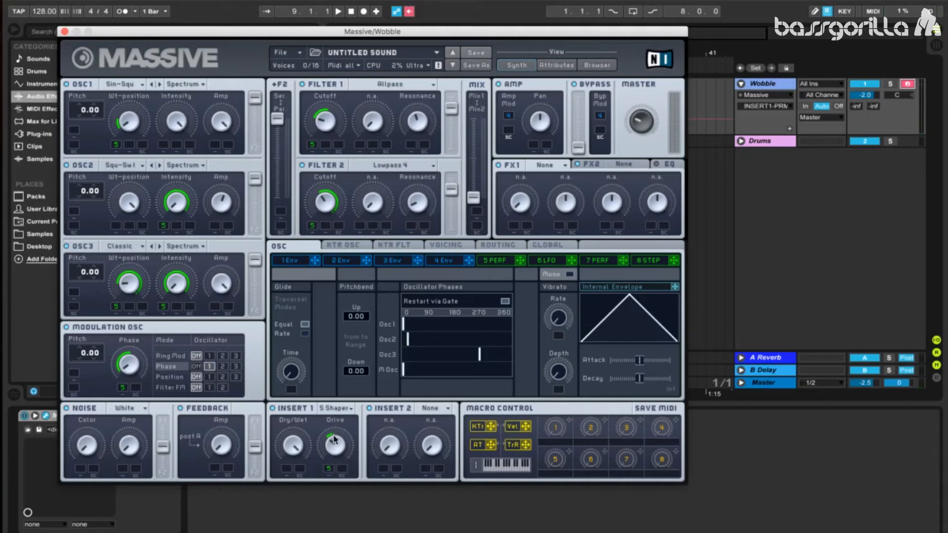
# - Set Insert 2 to Parabolic Shaper with full Dry/Wet and low Drive, and modulate the Drive upward slightly with modulator 5
pyautogui.click(436, 412)
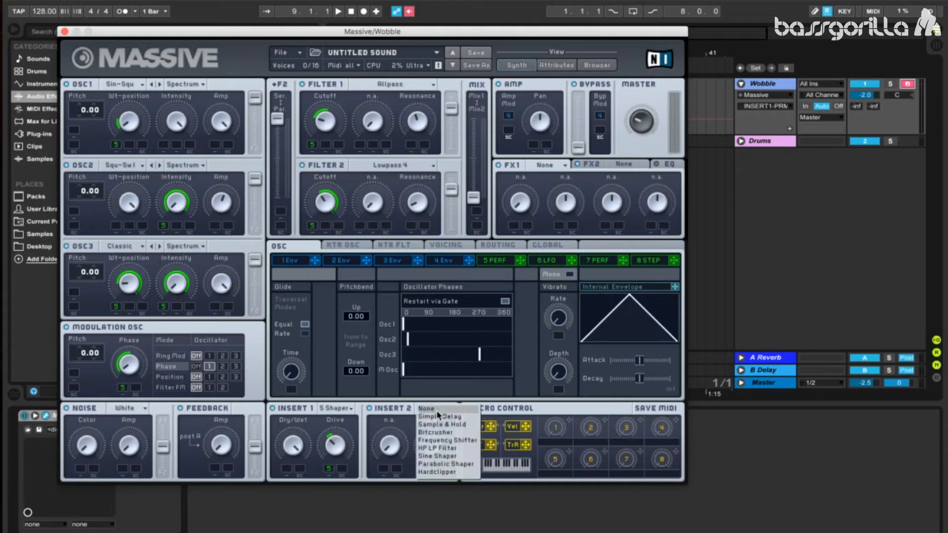
pyautogui.click(458, 464)
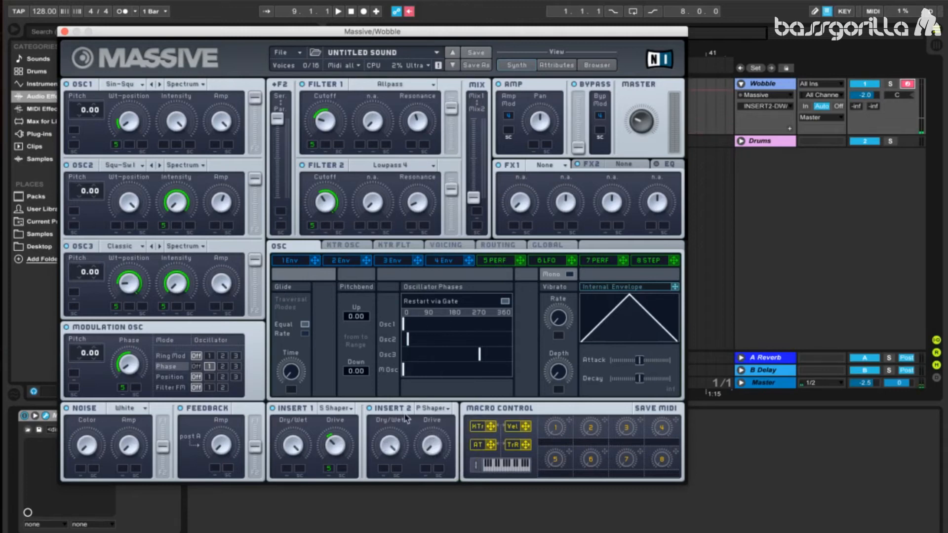
pyautogui.click(440, 441)
pyautogui.moveTo(440, 440); pyautogui.dragTo(437, 452)
pyautogui.moveTo(521, 259); pyautogui.dragTo(430, 471)
pyautogui.moveTo(430, 473); pyautogui.dragTo(432, 459)
# - Load the Dimension Expander in FX2 and adjust its Dry/Wet amount
pyautogui.click(630, 165)
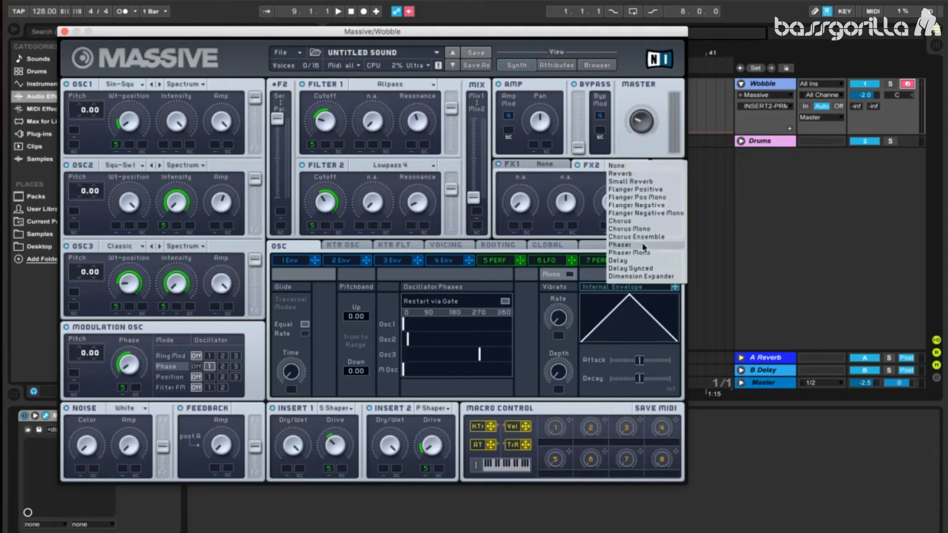
pyautogui.click(644, 277)
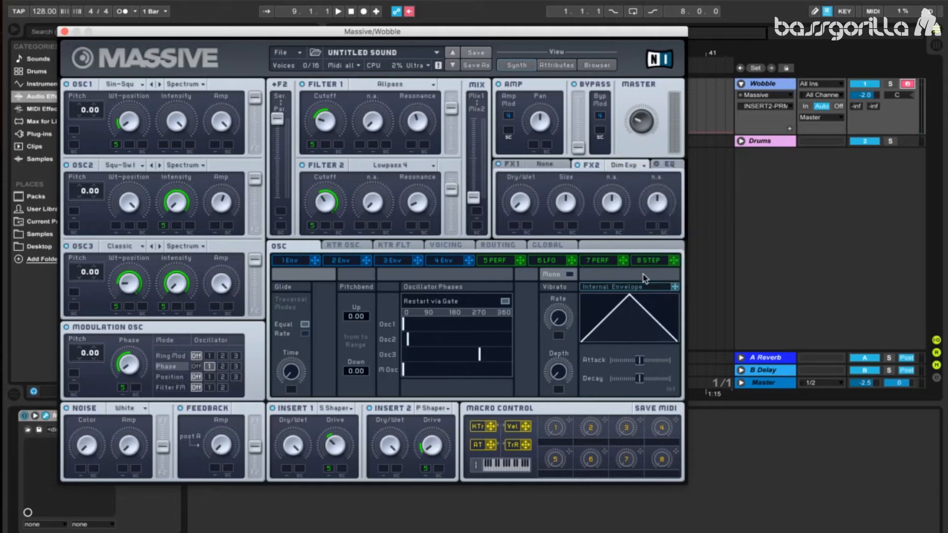
pyautogui.click(531, 204)
pyautogui.moveTo(531, 203)
pyautogui.mouseDown()
pyautogui.moveTo(533, 190)
pyautogui.moveTo(524, 205)
pyautogui.mouseUp()
# - Enable the EQ, move its Frequency higher and boost the High Shelf
pyautogui.click(669, 167)
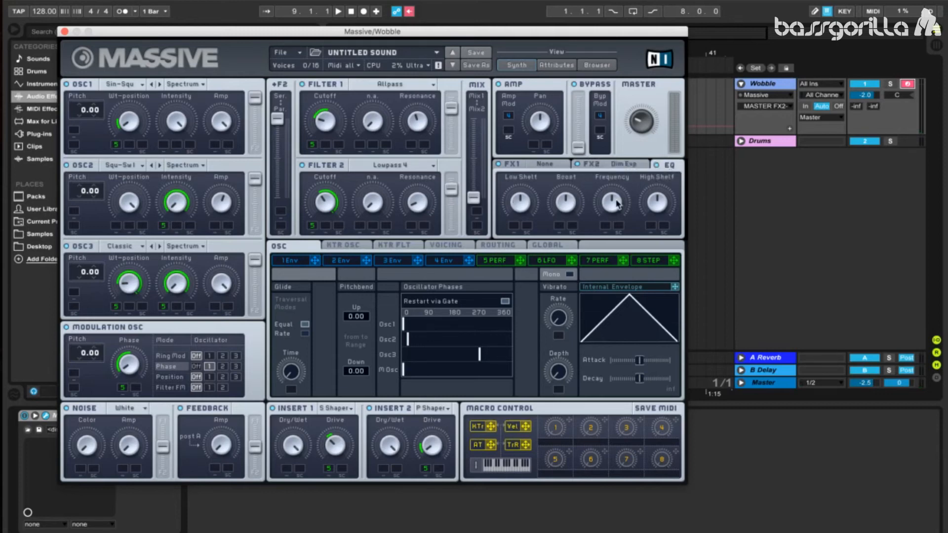
pyautogui.moveTo(617, 203); pyautogui.dragTo(638, 192)
pyautogui.click(657, 207)
pyautogui.moveTo(656, 206); pyautogui.dragTo(647, 179)
pyautogui.click(616, 206)
# - Raise both filter output levels to maximum and set the pitch of Osc1, Osc2 and Osc3 to -24.00
pyautogui.moveTo(450, 117); pyautogui.dragTo(451, 100)
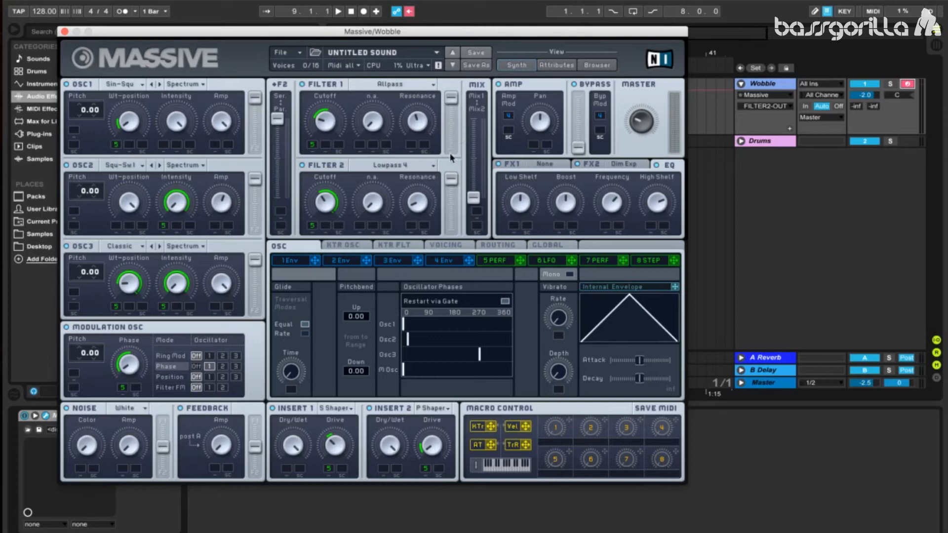
pyautogui.moveTo(77, 108); pyautogui.dragTo(75, 139)
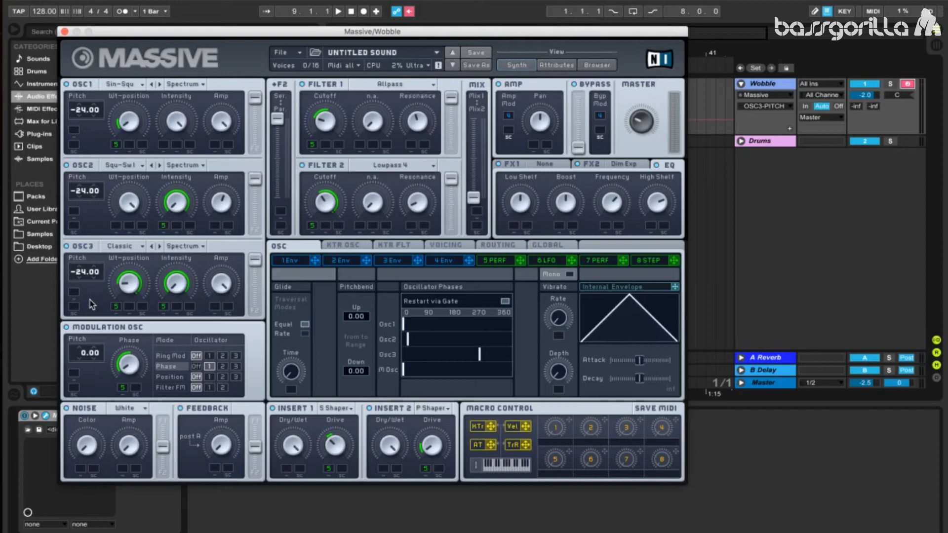
pyautogui.press('super+Tab')
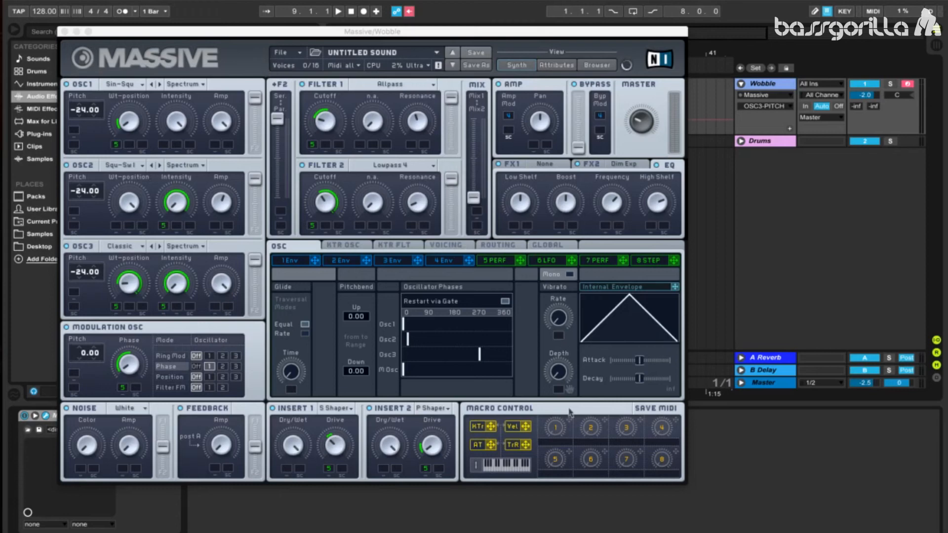
# - Assign macro 1 to the pitch of all three oscillators and the modulation oscillator, with a range of 12.00 each
pyautogui.moveTo(570, 420); pyautogui.dragTo(75, 129)
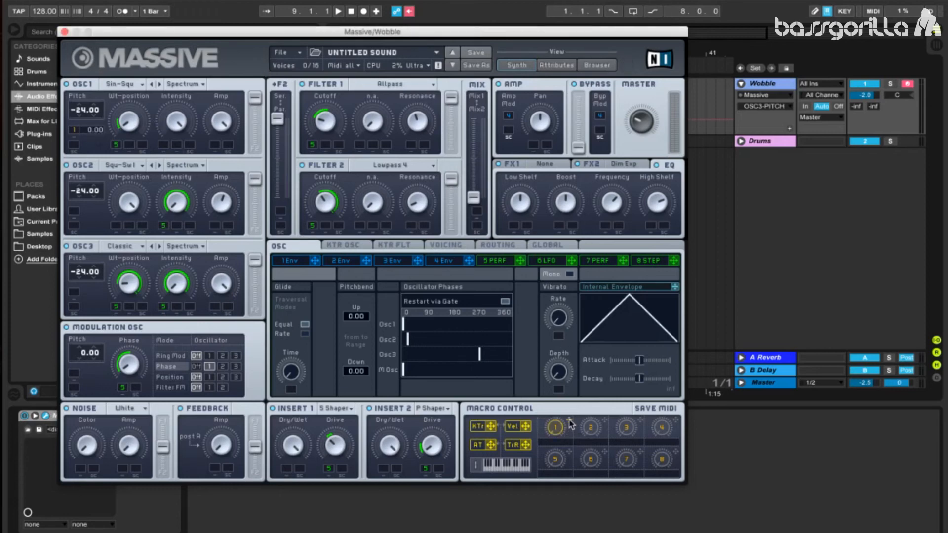
pyautogui.moveTo(1, 315); pyautogui.dragTo(74, 213)
pyautogui.moveTo(569, 420); pyautogui.dragTo(76, 295)
pyautogui.moveTo(569, 424); pyautogui.dragTo(76, 373)
pyautogui.moveTo(570, 422); pyautogui.dragTo(102, 356)
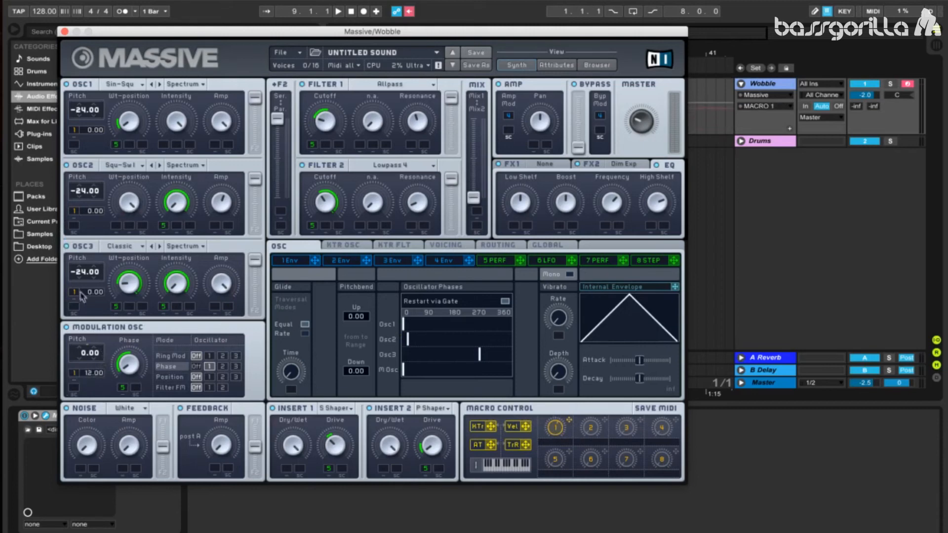
pyautogui.moveTo(90, 294); pyautogui.dragTo(106, 280)
pyautogui.moveTo(557, 426); pyautogui.dragTo(554, 472)
# - Assign macro 2 to the second pitch modulation slot of all three oscillators and the modulation oscillator, with a range of -12.00
pyautogui.moveTo(605, 420); pyautogui.dragTo(90, 157)
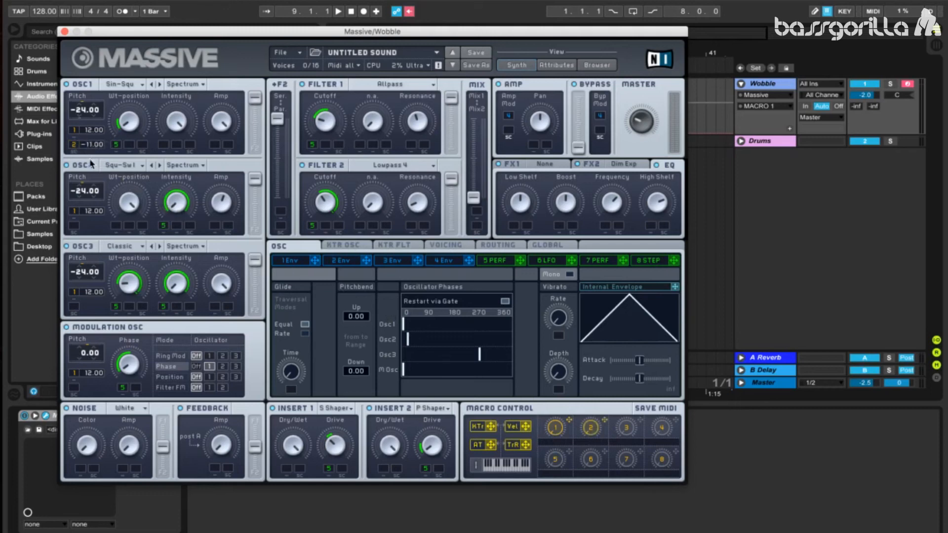
pyautogui.moveTo(605, 420); pyautogui.dragTo(91, 227)
pyautogui.moveTo(92, 233); pyautogui.dragTo(90, 244)
pyautogui.moveTo(81, 321); pyautogui.dragTo(74, 307)
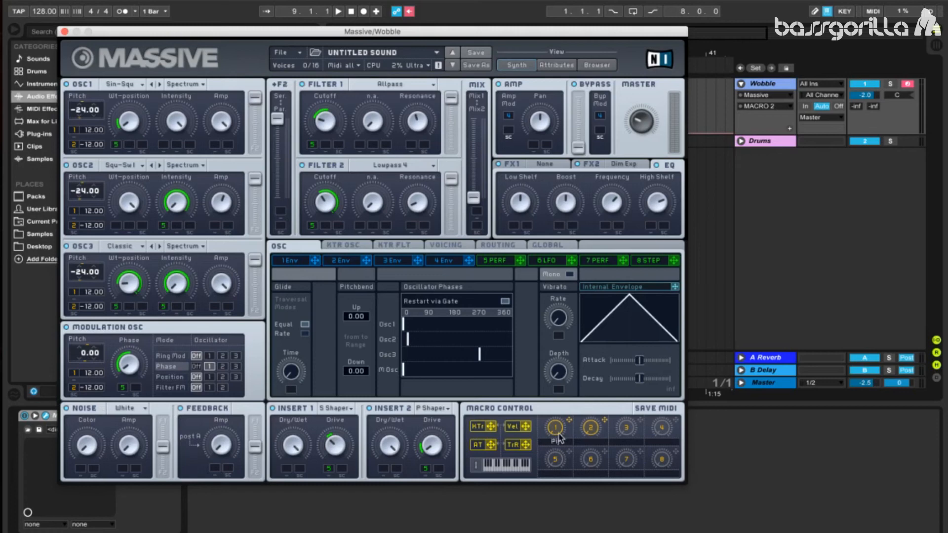
# - Name macro 1 Pitchup and macro 2 Pitchdown, and try out the Pitchup macro
pyautogui.write('Mo')
pyautogui.click(594, 443)
pyautogui.write('Pitchdown')
pyautogui.press('Return')
pyautogui.moveTo(558, 427); pyautogui.dragTo(569, 402)
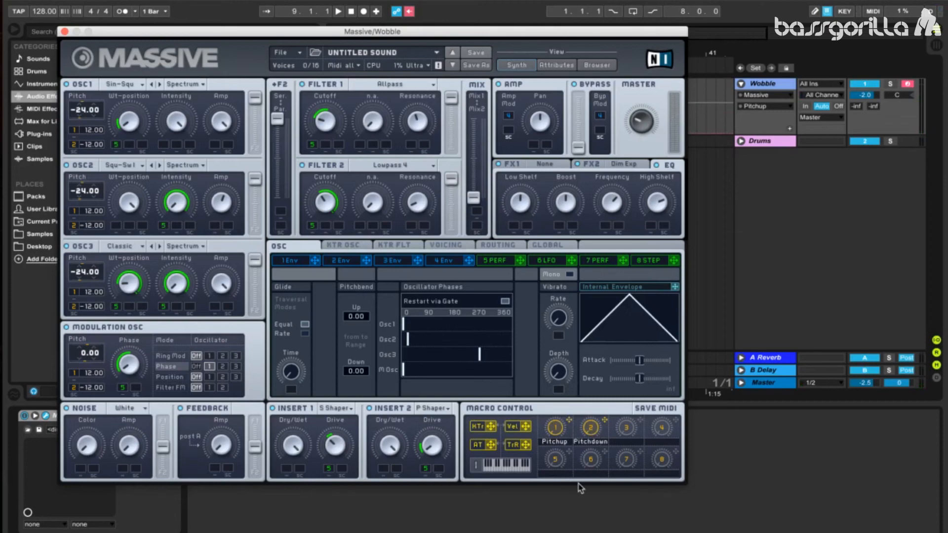
# - Close the Massive window and add the OTT preset followed by a Reverb to the Wobble track's device chain
pyautogui.click(64, 32)
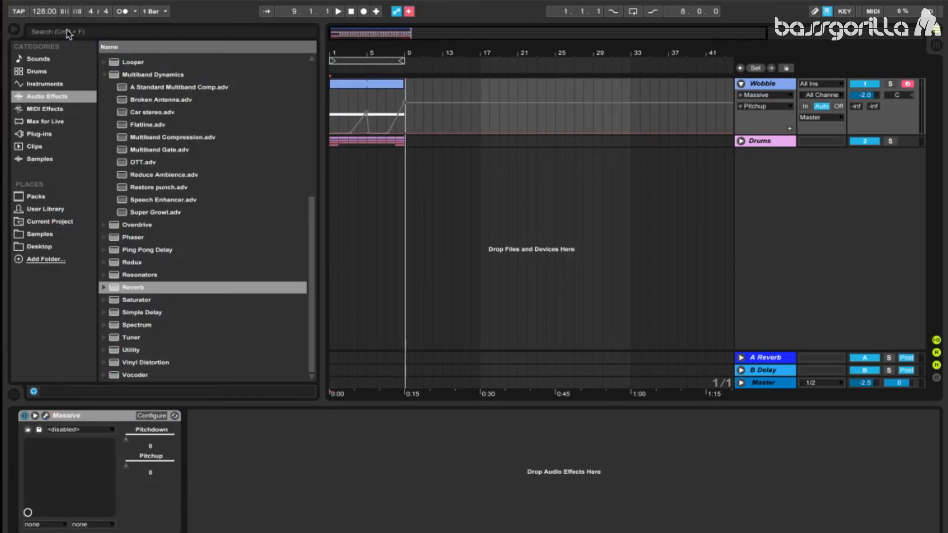
pyautogui.moveTo(151, 163); pyautogui.dragTo(335, 453)
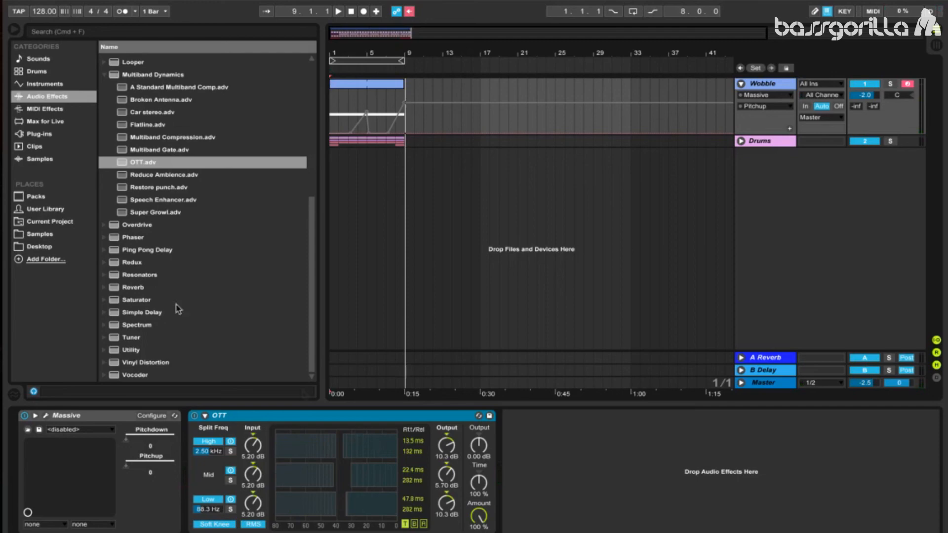
pyautogui.moveTo(134, 287); pyautogui.dragTo(580, 482)
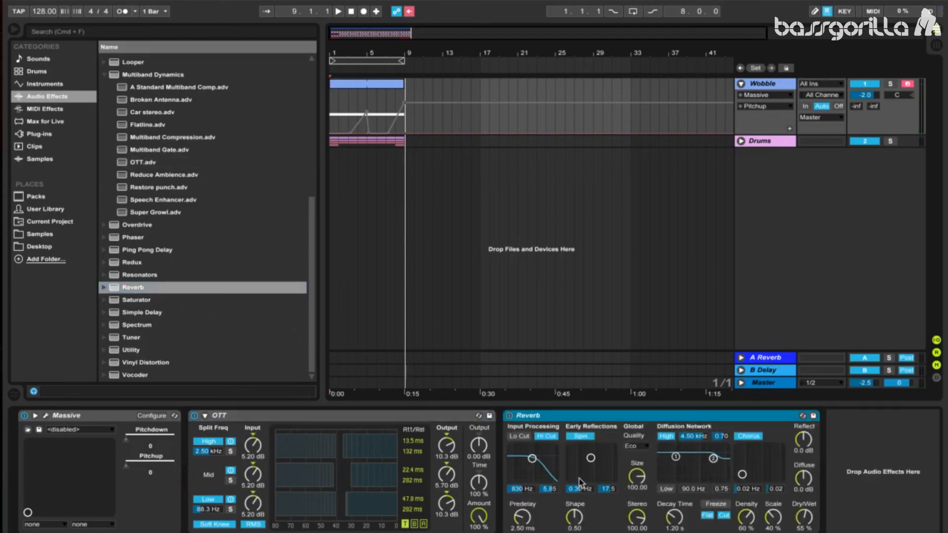
# - Set the Reverb's input filter to Lo Cut on at 3.02 kHz, Chorus off, Decay Time 814 ms and Dry/Wet 33%
pyautogui.click(514, 435)
pyautogui.moveTo(532, 462); pyautogui.dragTo(541, 468)
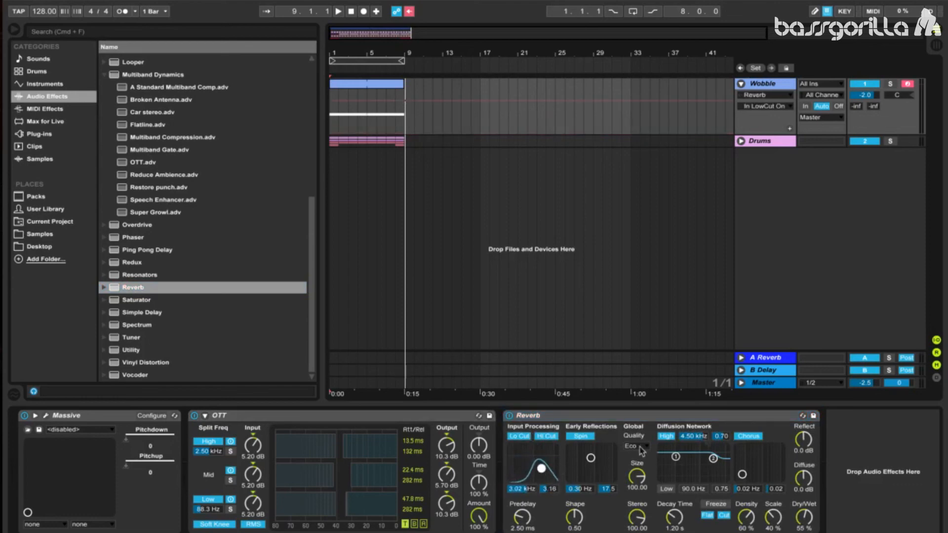
pyautogui.click(744, 435)
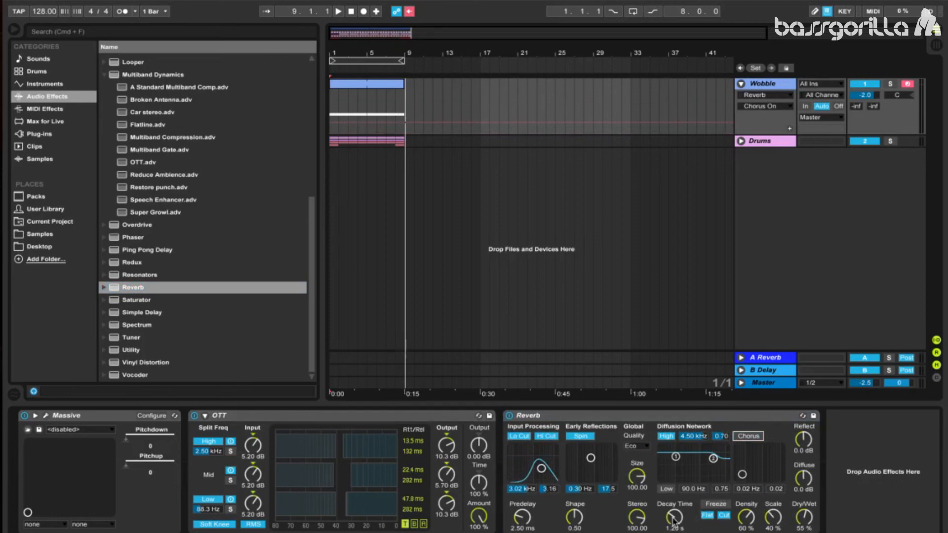
pyautogui.moveTo(674, 517); pyautogui.dragTo(674, 523)
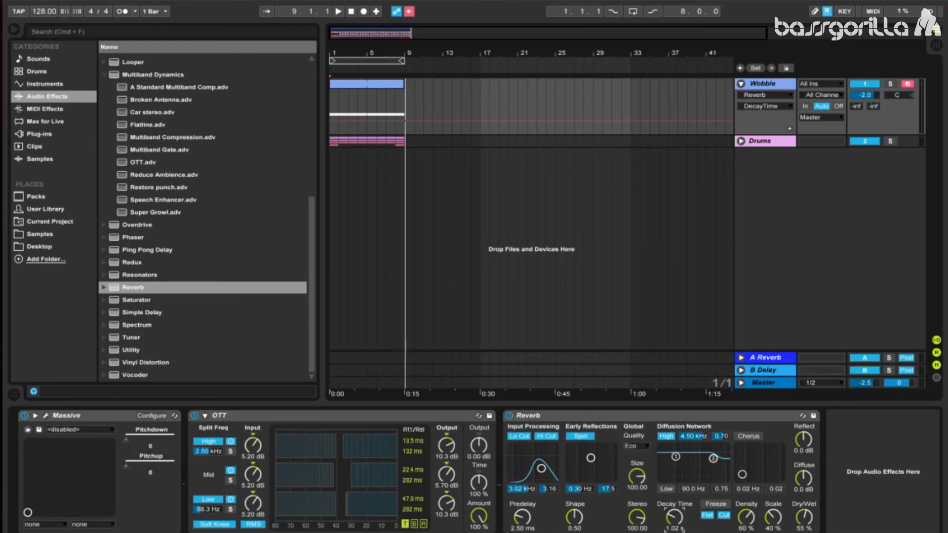
pyautogui.moveTo(674, 517); pyautogui.dragTo(674, 525)
pyautogui.moveTo(806, 519); pyautogui.dragTo(806, 529)
# - Re-enable the overridden automation and play back the arrangement to hear the wobble bass with the drums
pyautogui.click(408, 12)
pyautogui.press('space')
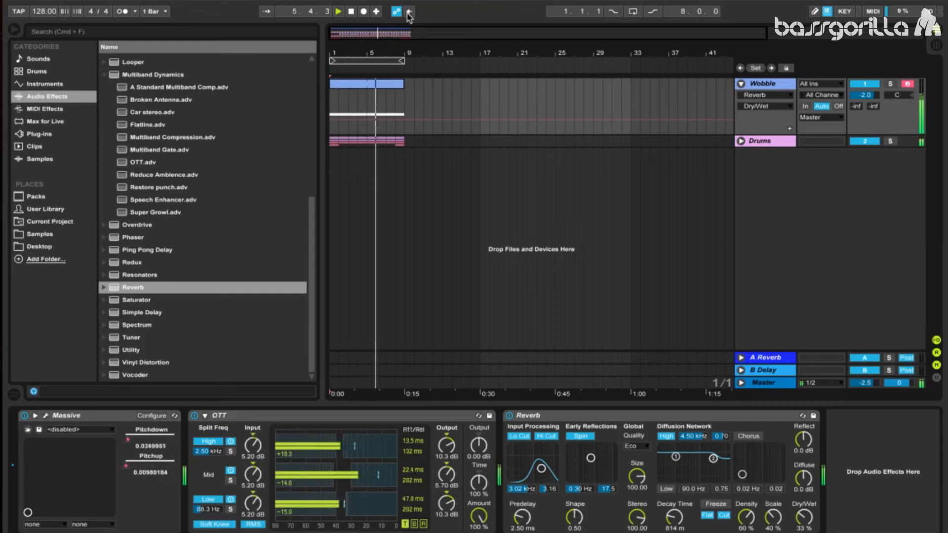
pyautogui.press('space')
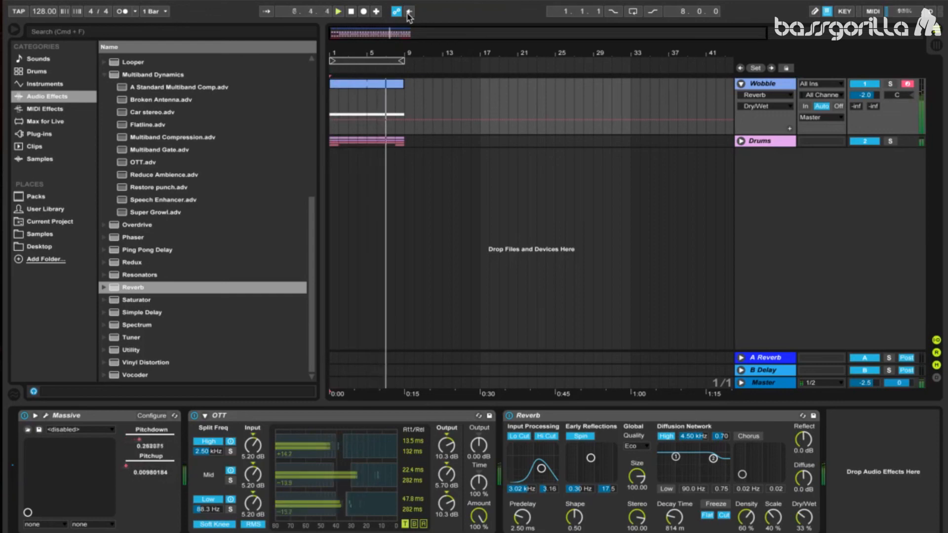